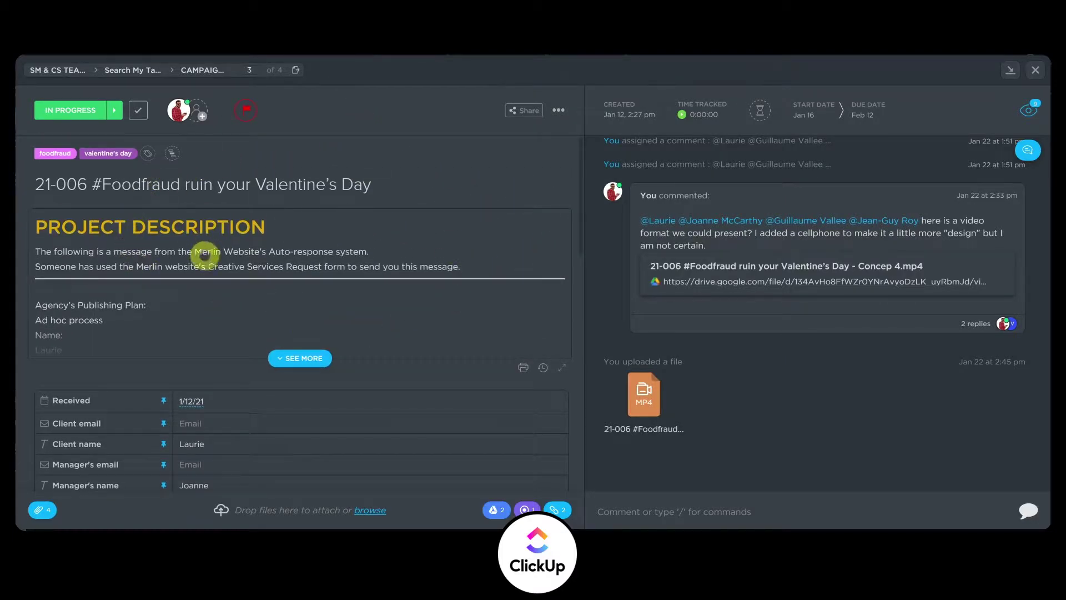
scroll(208, 261, down, 3)
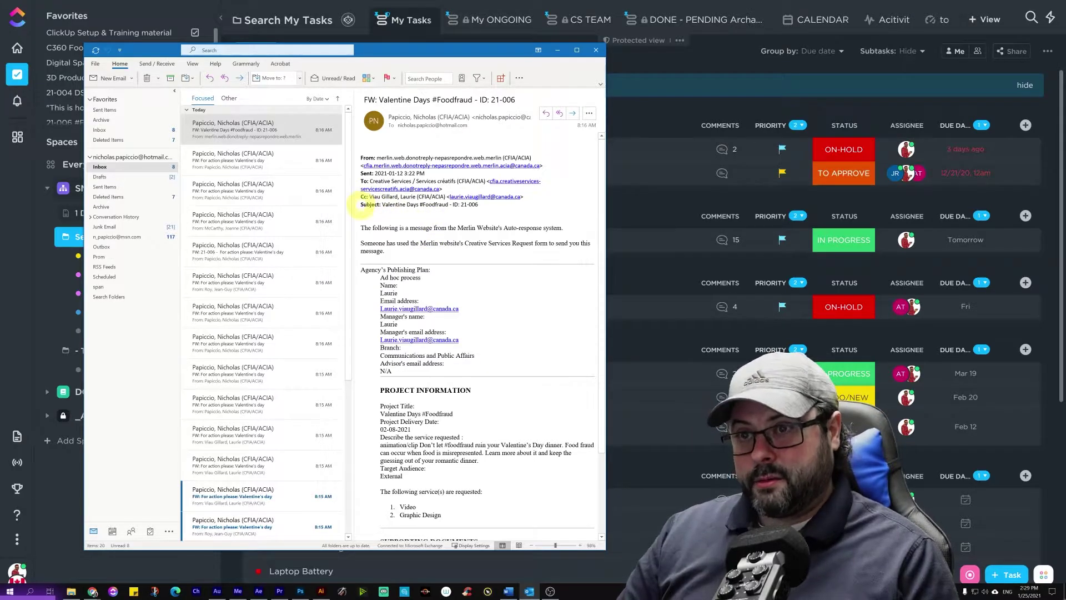
Copy the Valentine Days #Foodfraud request email's content, from the subject line through the previous URL at its end.
drag(367, 205, 587, 524)
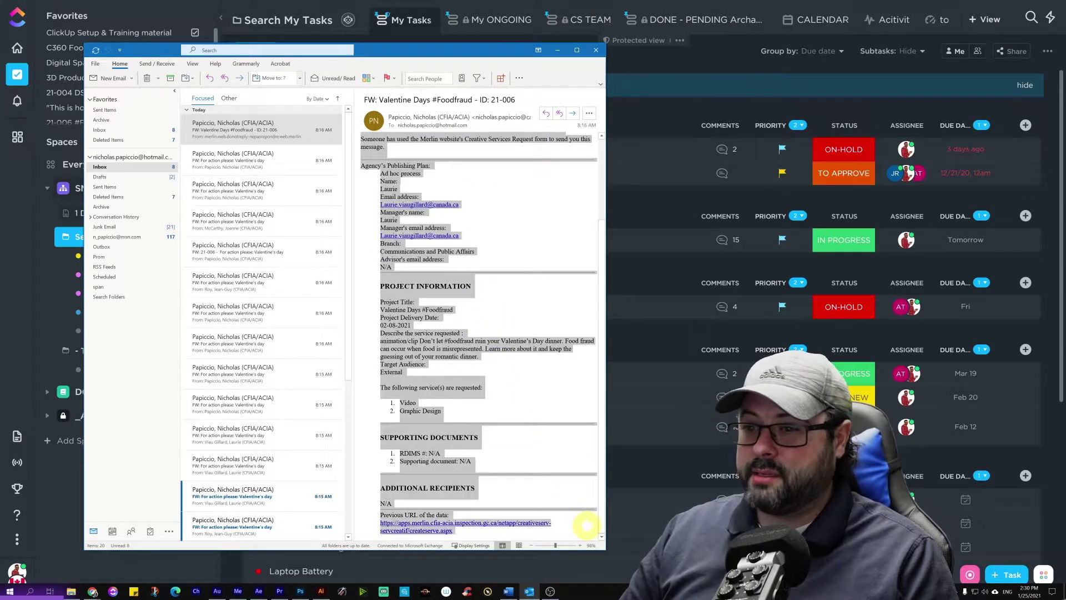
right_click(424, 214)
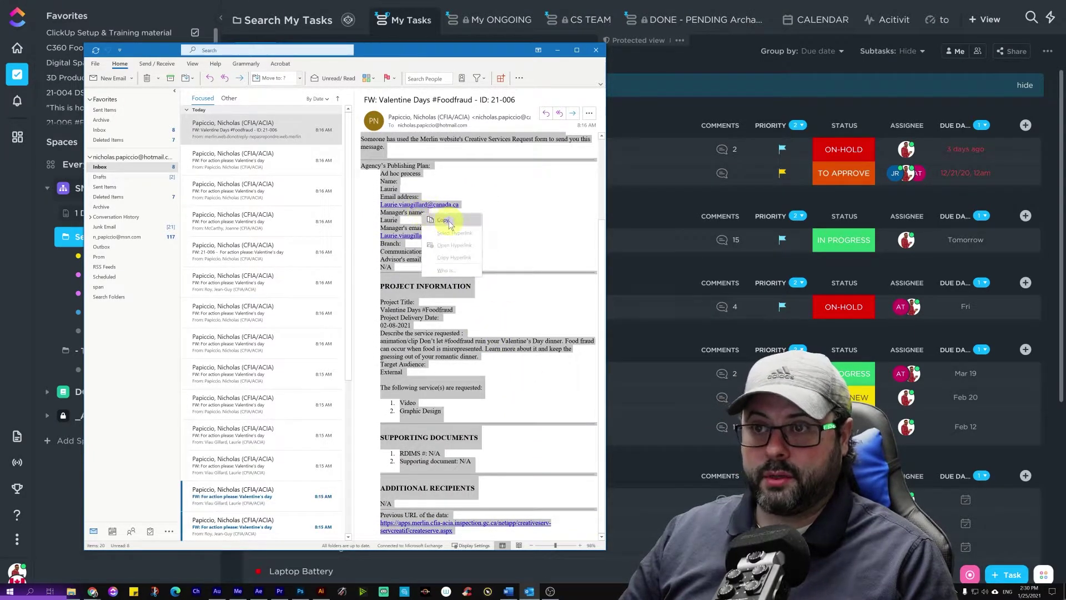
click(448, 221)
scroll(495, 305, up, 3)
right_click(474, 214)
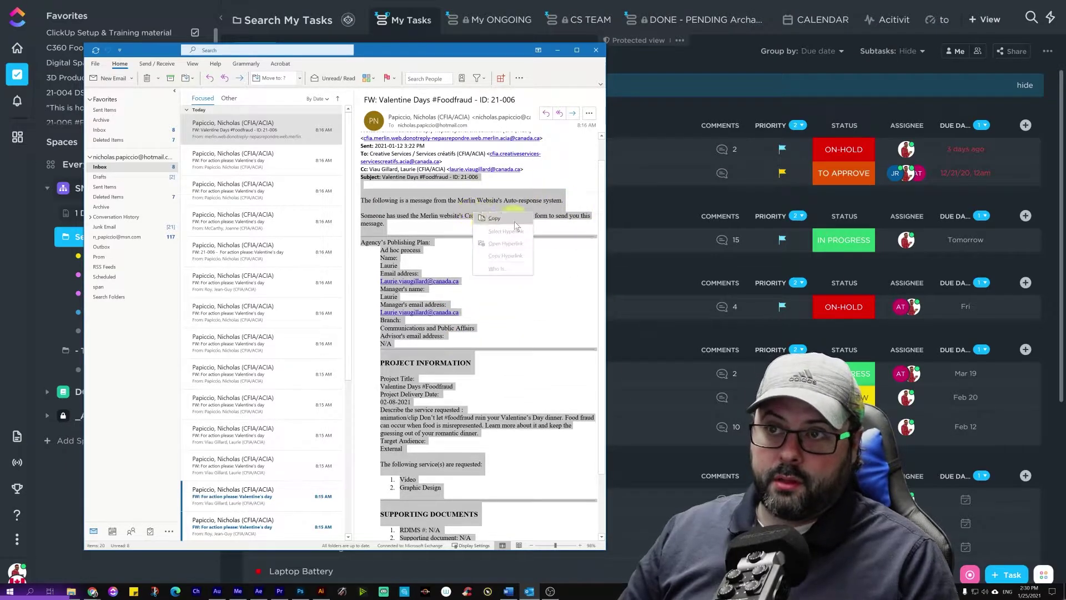
click(496, 218)
Switch to ClickUp and start a new task in the NEW REQUESTS list with the copied email as its description.
click(708, 68)
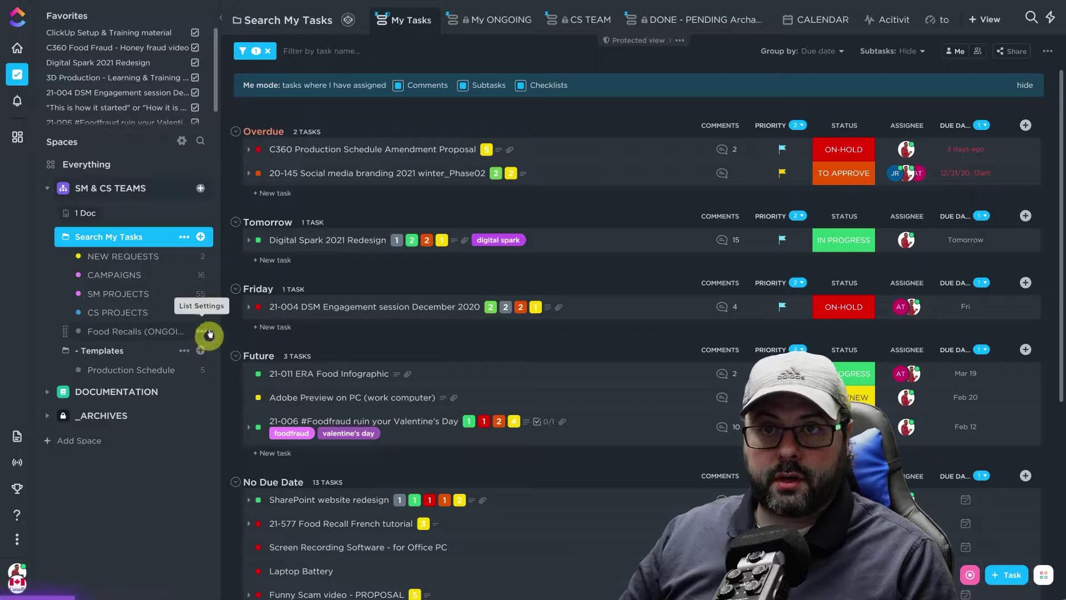
click(133, 257)
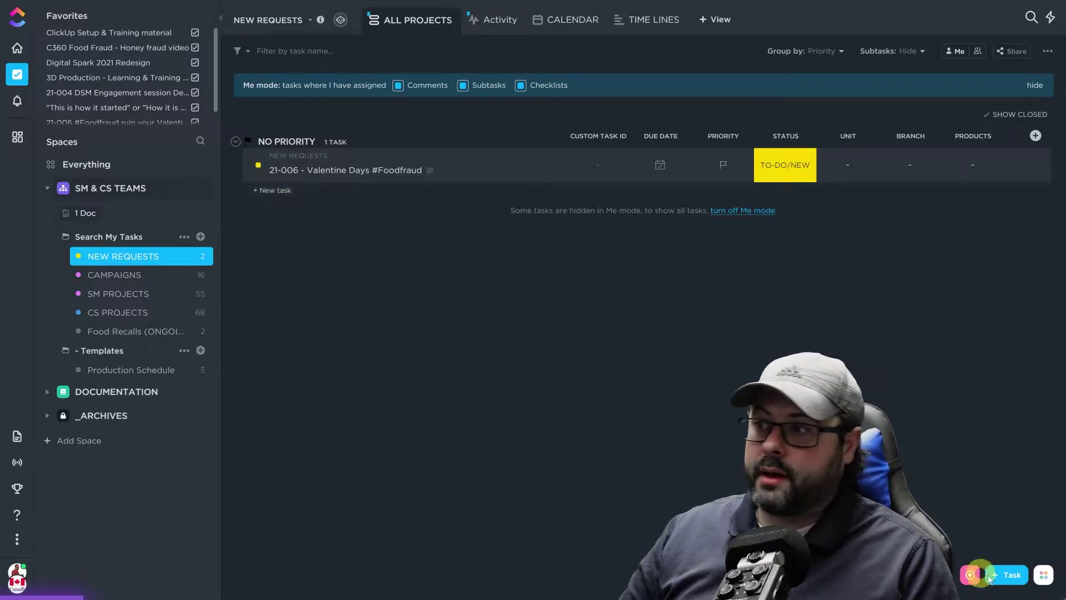
click(1006, 575)
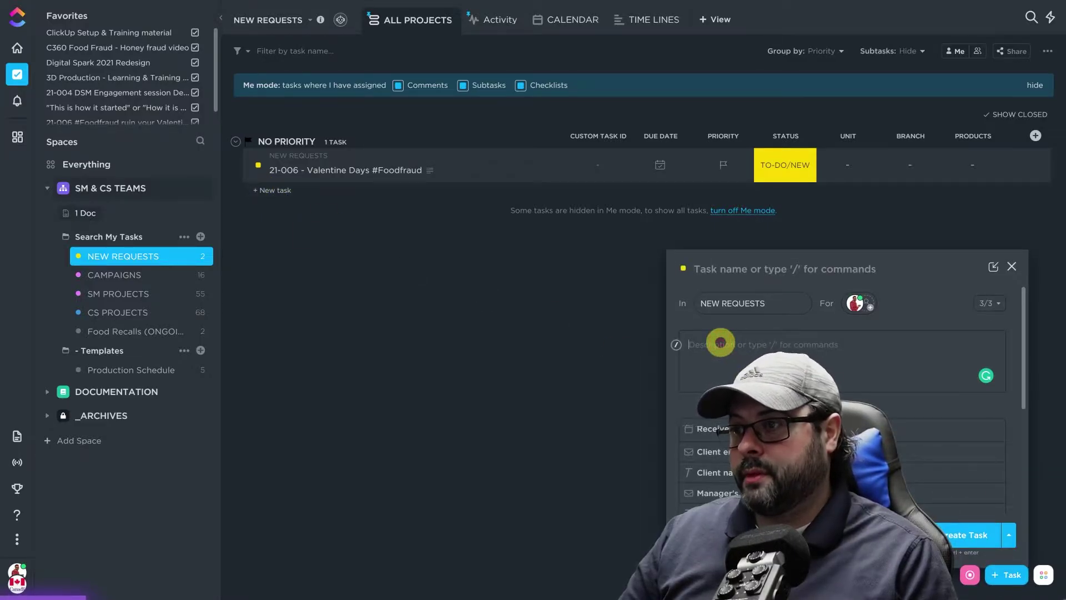
key(ctrl+v)
scroll(870, 348, up, 10)
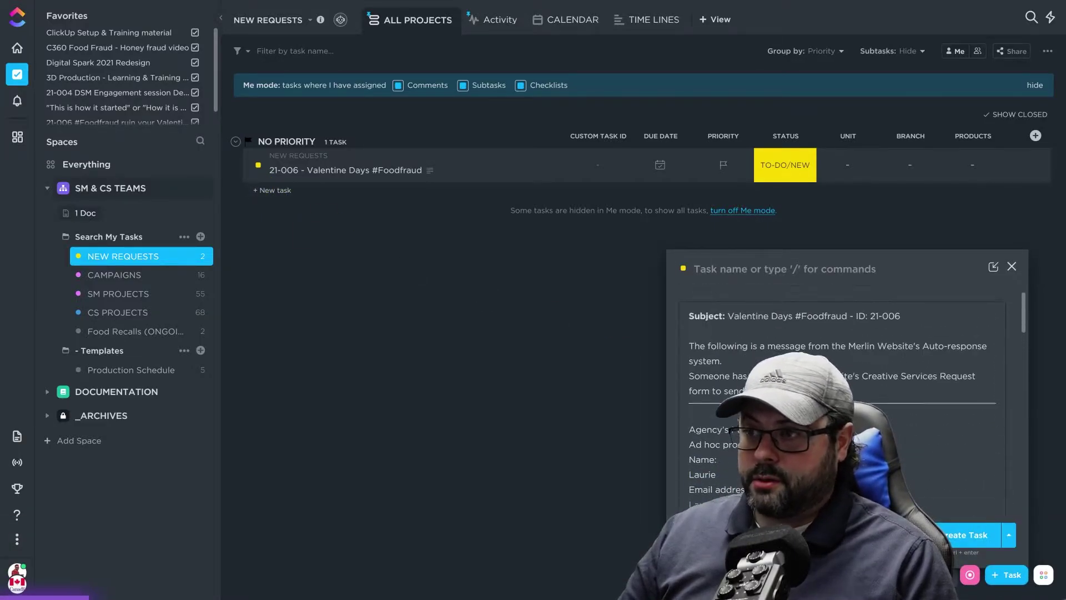
Copy the ID 21-006 from the description's subject line into the task name, followed by a hyphen.
drag(902, 345, 871, 345)
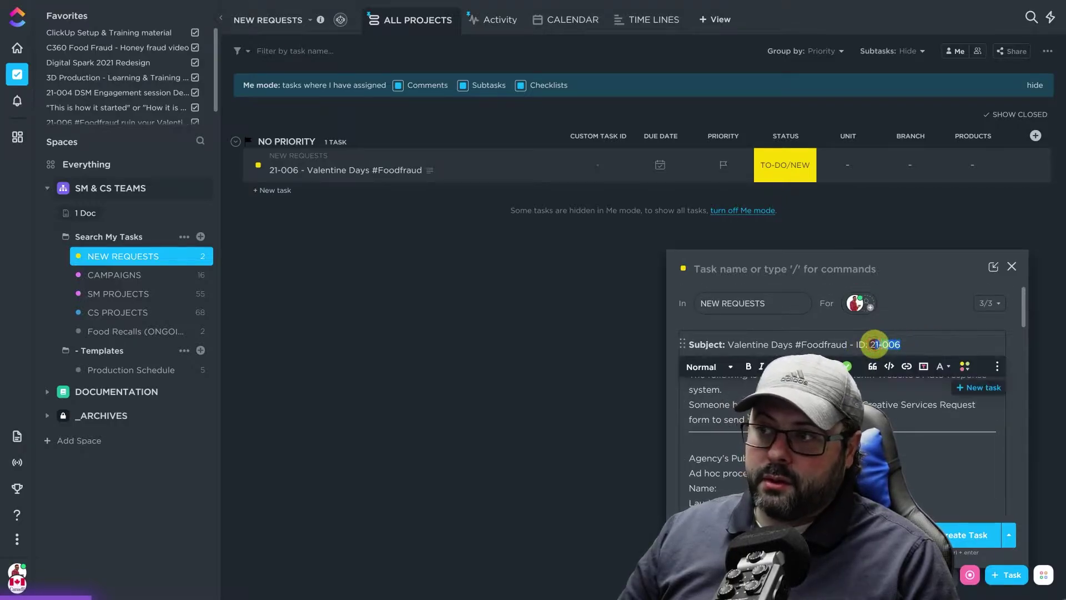
key(ctrl+c)
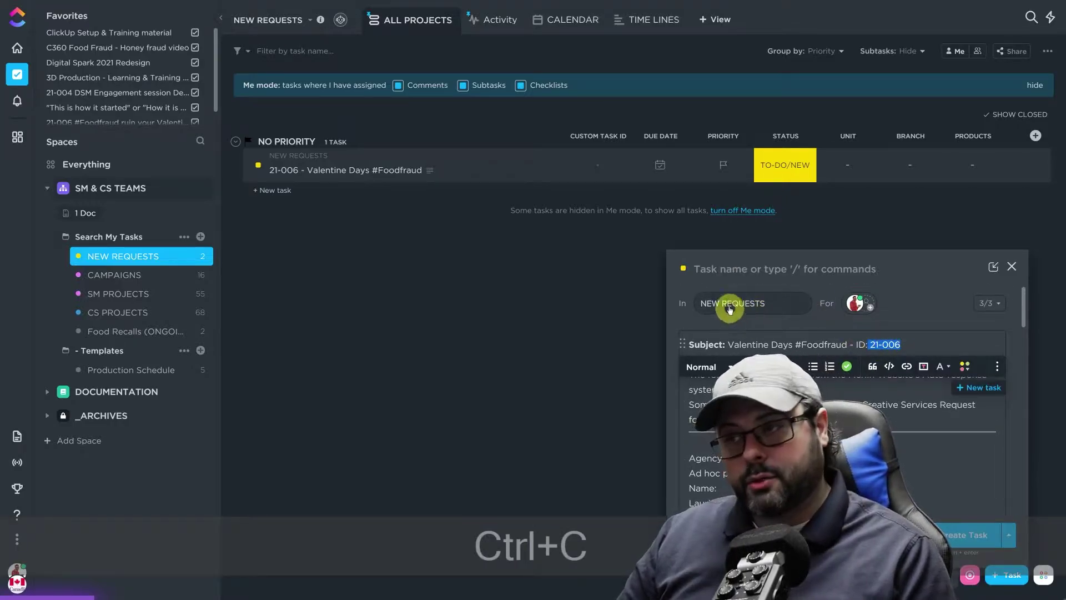
click(714, 271)
key(ctrl+v)
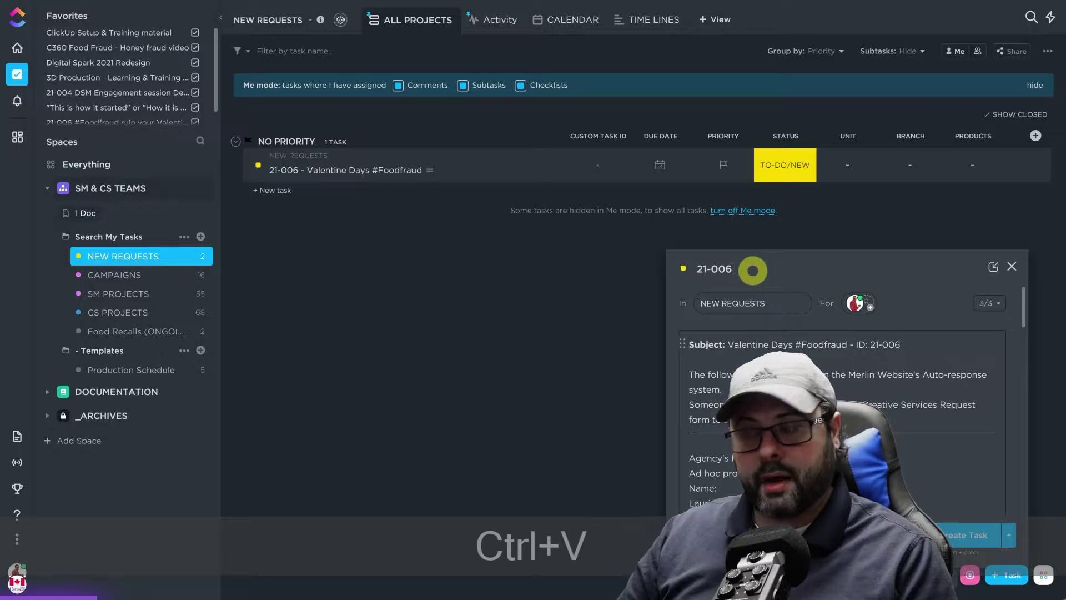
text(-)
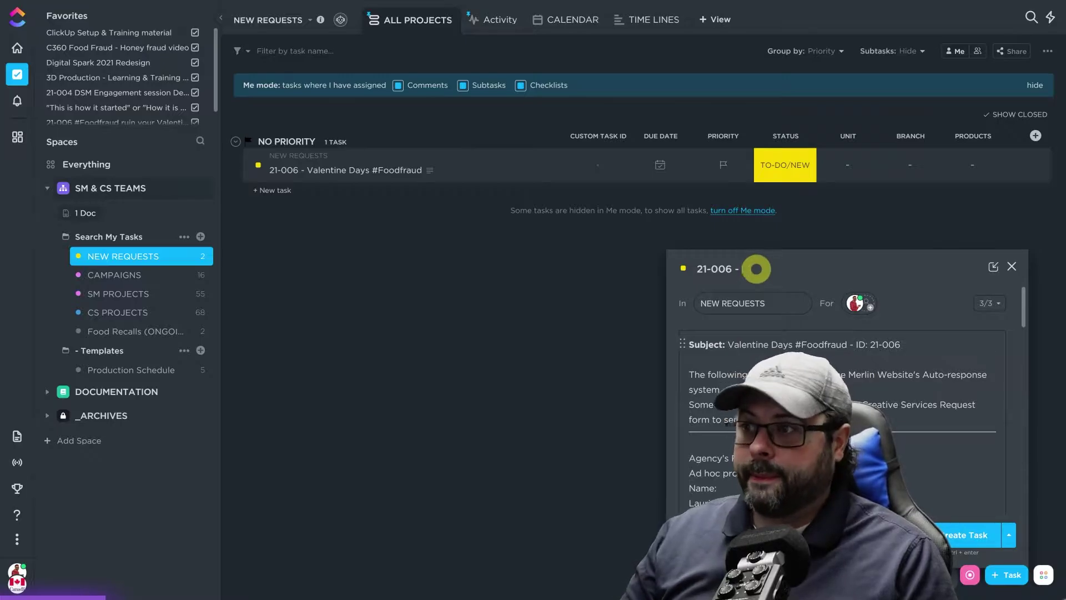
Complete the task name with the copied subject "Valentine Days #Foodfraud" and create the task.
drag(849, 345, 729, 345)
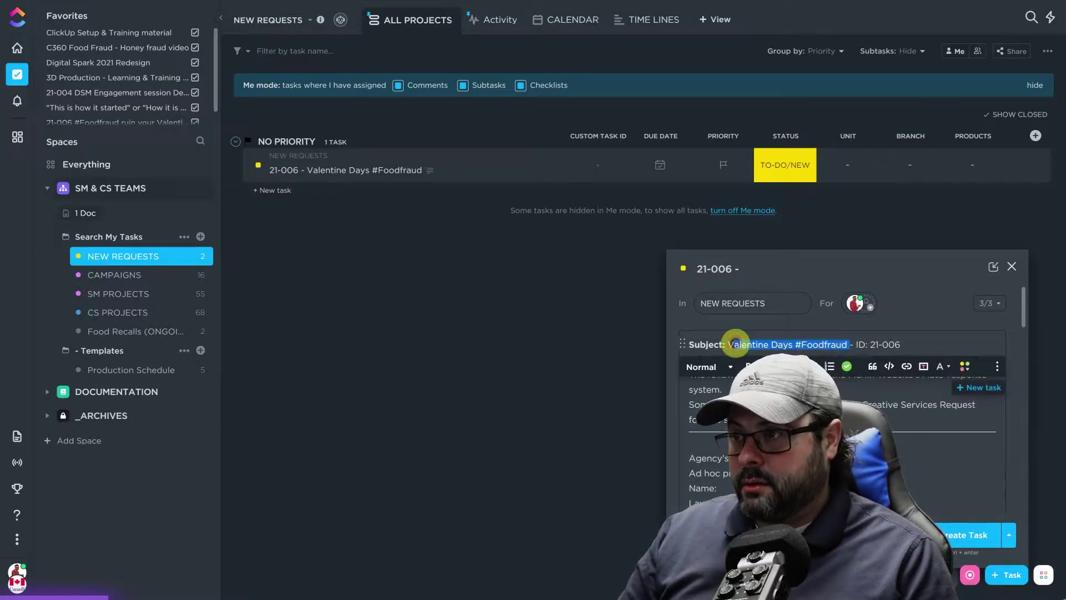
key(ctrl+c)
click(745, 268)
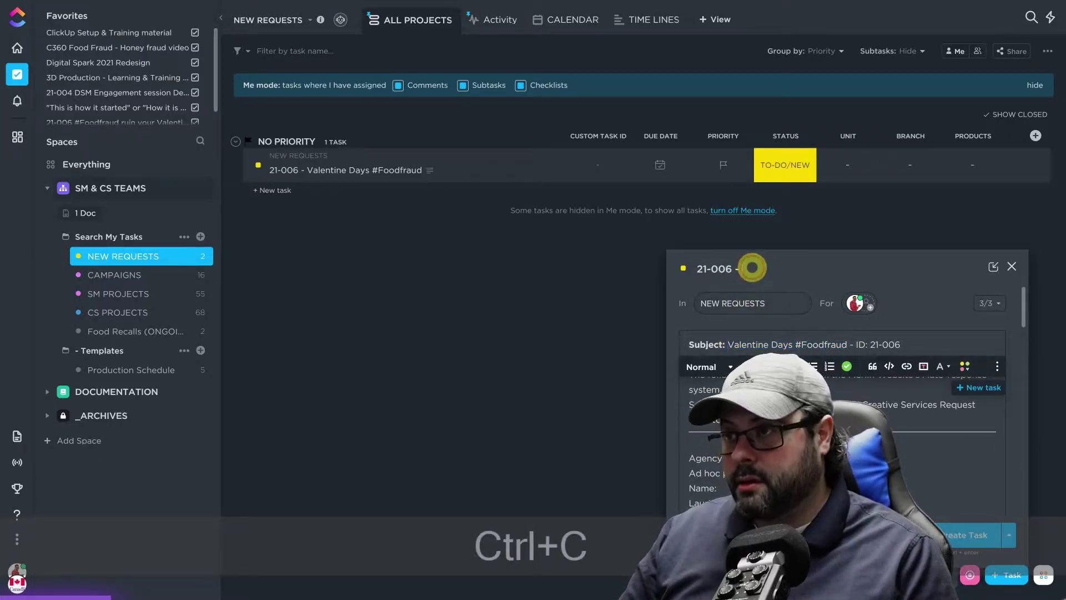
key(ctrl+v)
click(966, 534)
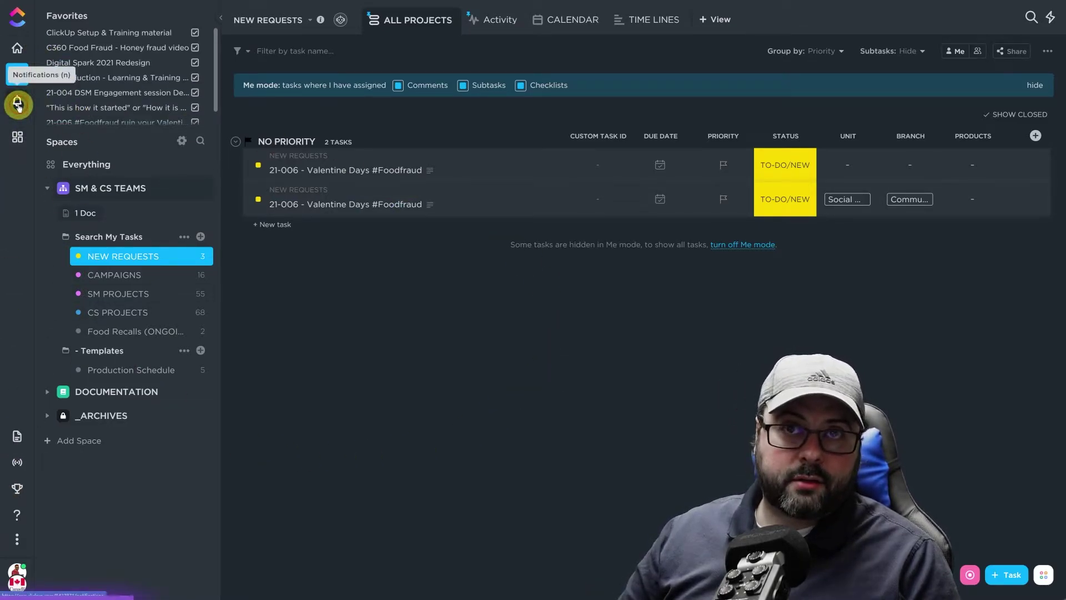
View the new notifications and return to the task list.
click(18, 105)
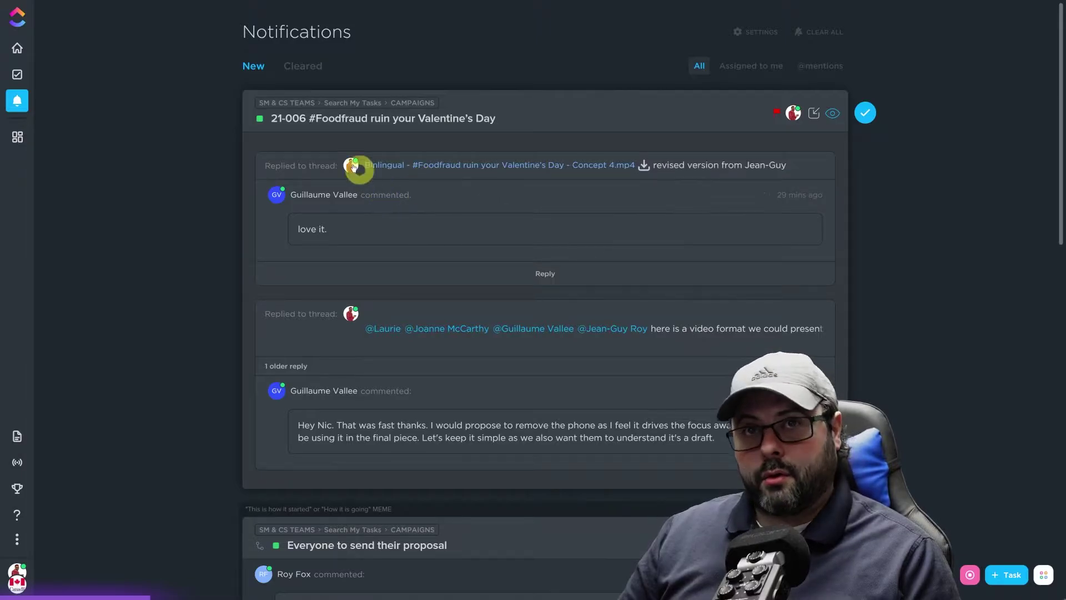
click(17, 76)
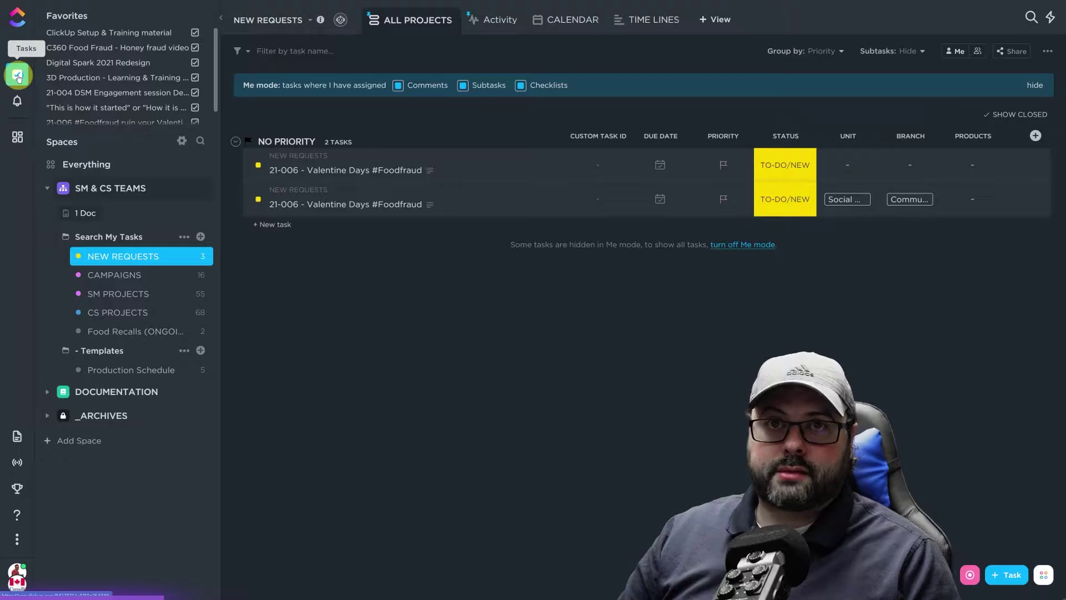
Open the Search My Tasks folder and compare everyone's tasks with only your own by switching Me mode off and on.
click(115, 238)
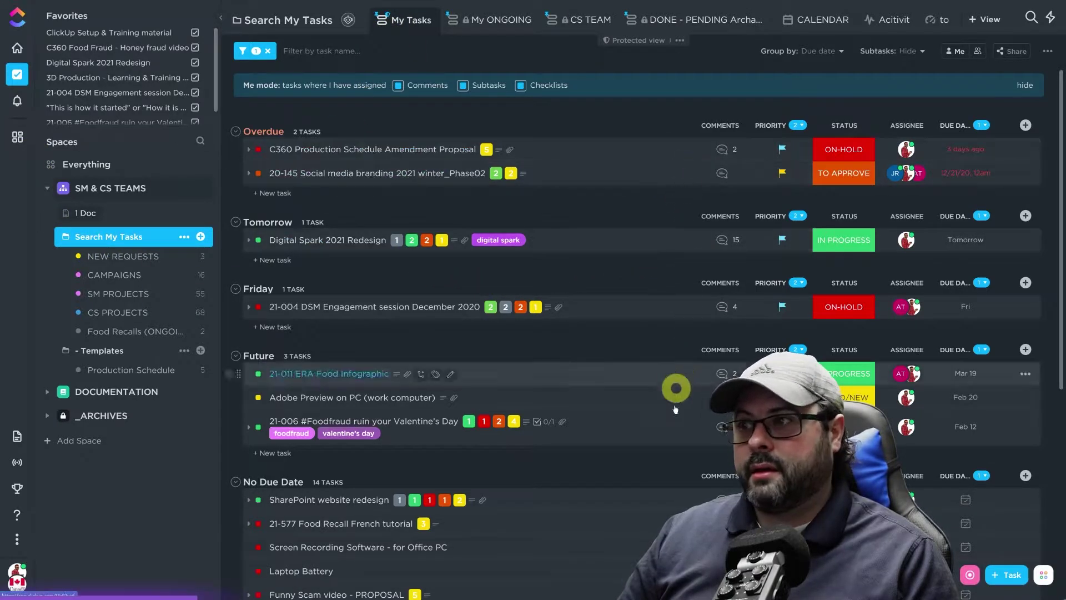
click(958, 52)
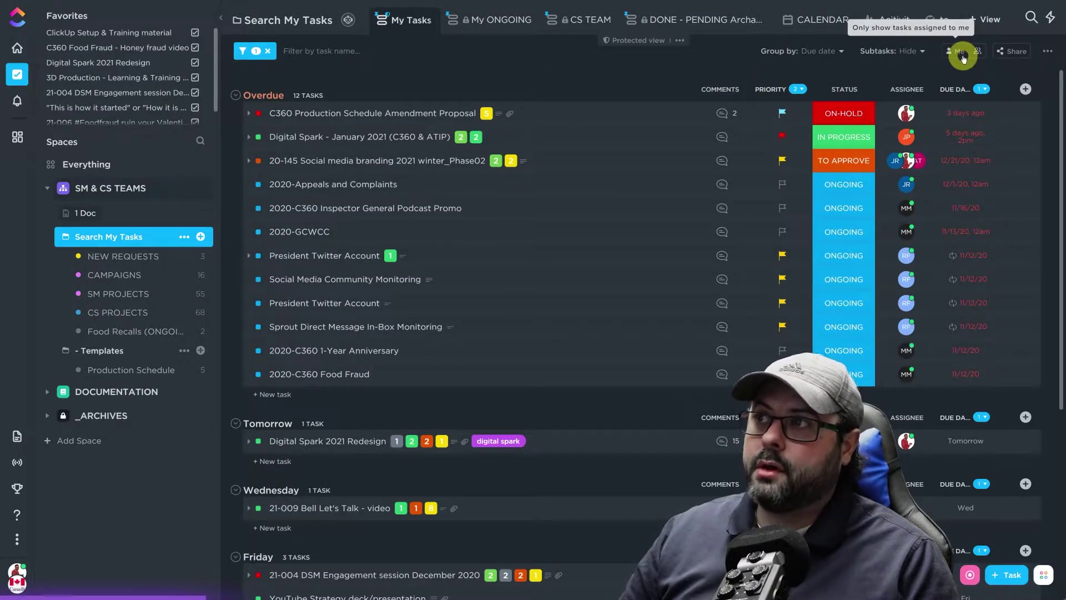
click(960, 52)
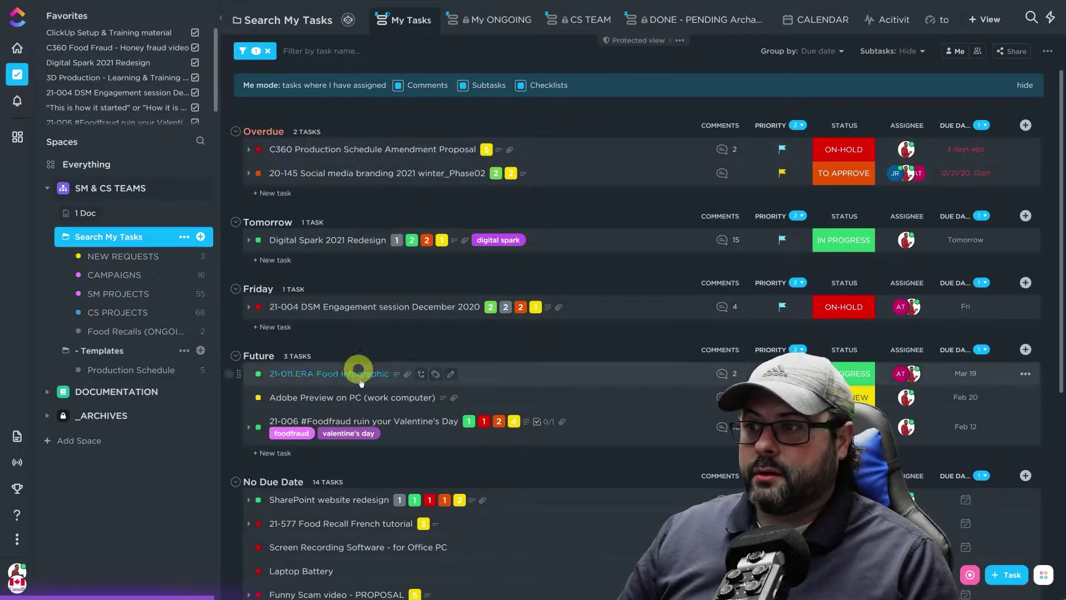
Open the task "21-006 #Foodfraud ruin your Valentine's Day" and read its project description, including the requested service.
scroll(369, 410, down, 1)
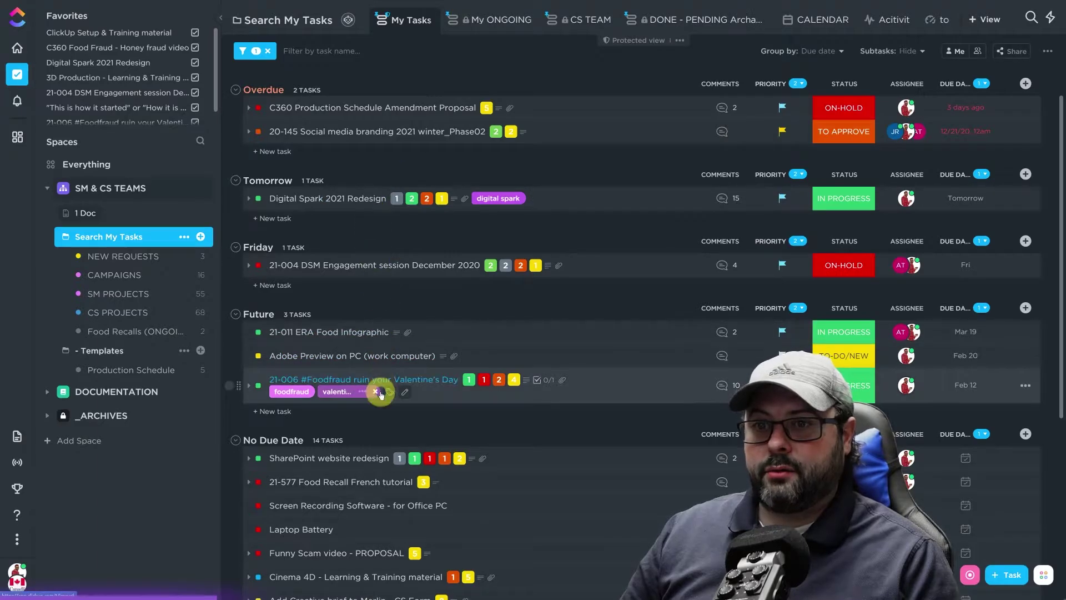
click(439, 383)
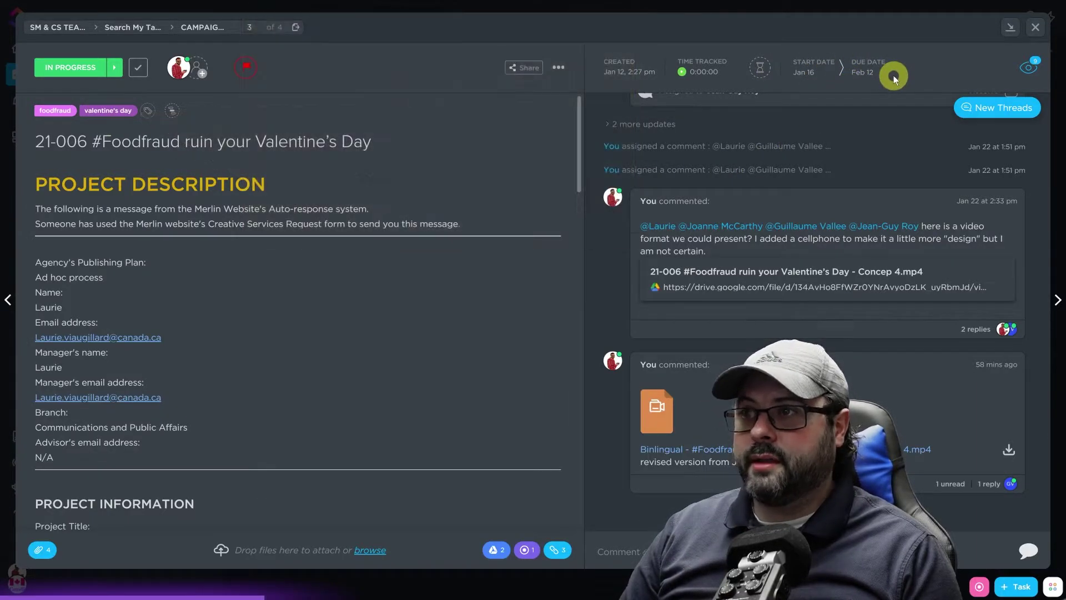
scroll(194, 255, down, 5)
scroll(189, 358, down, 3)
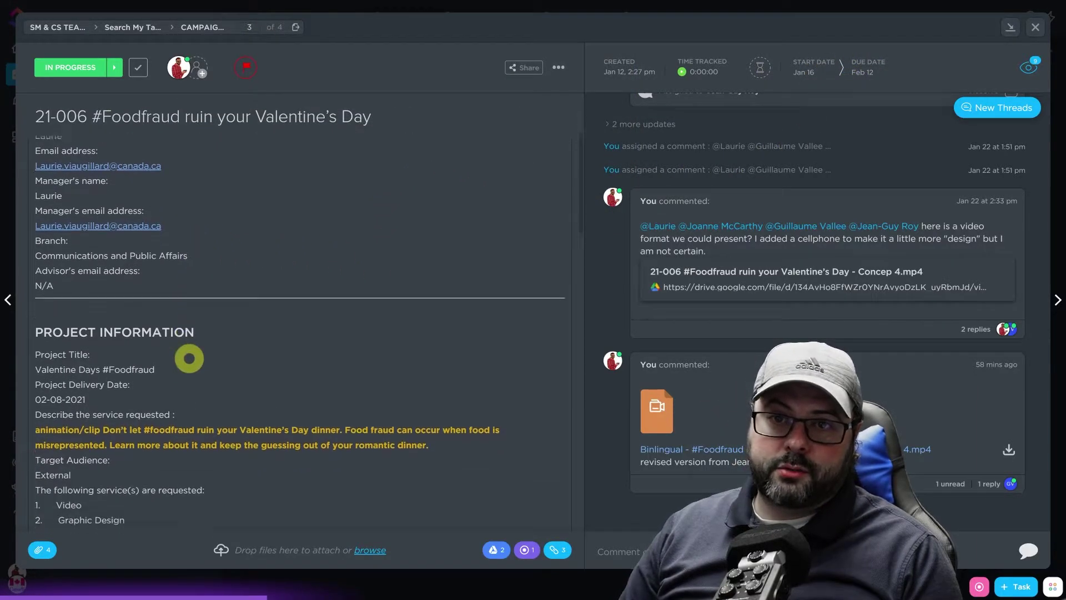
drag(452, 406, 40, 393)
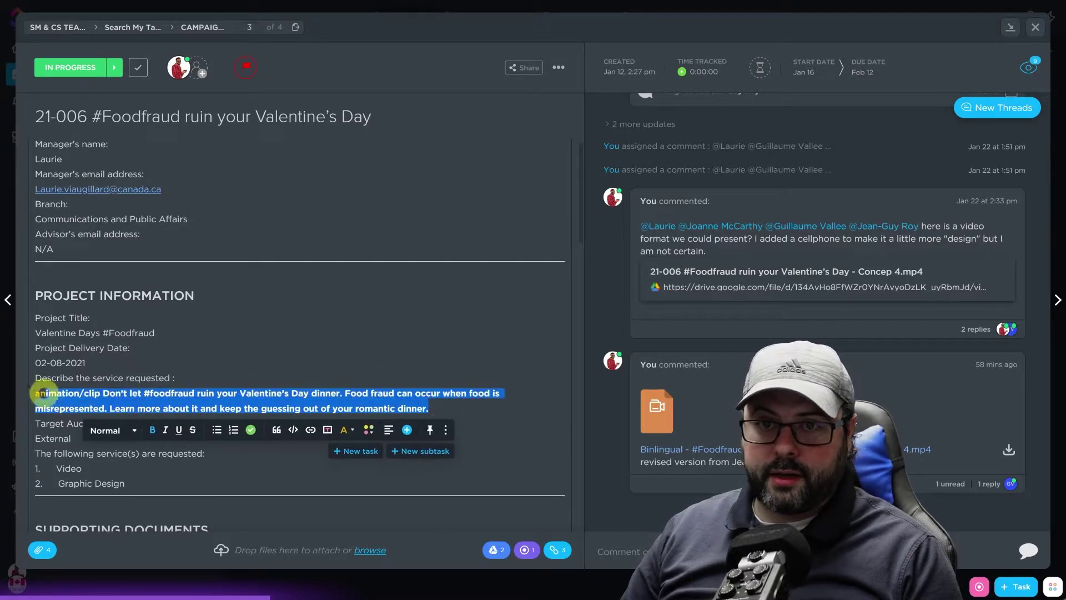
scroll(305, 318, down, 3)
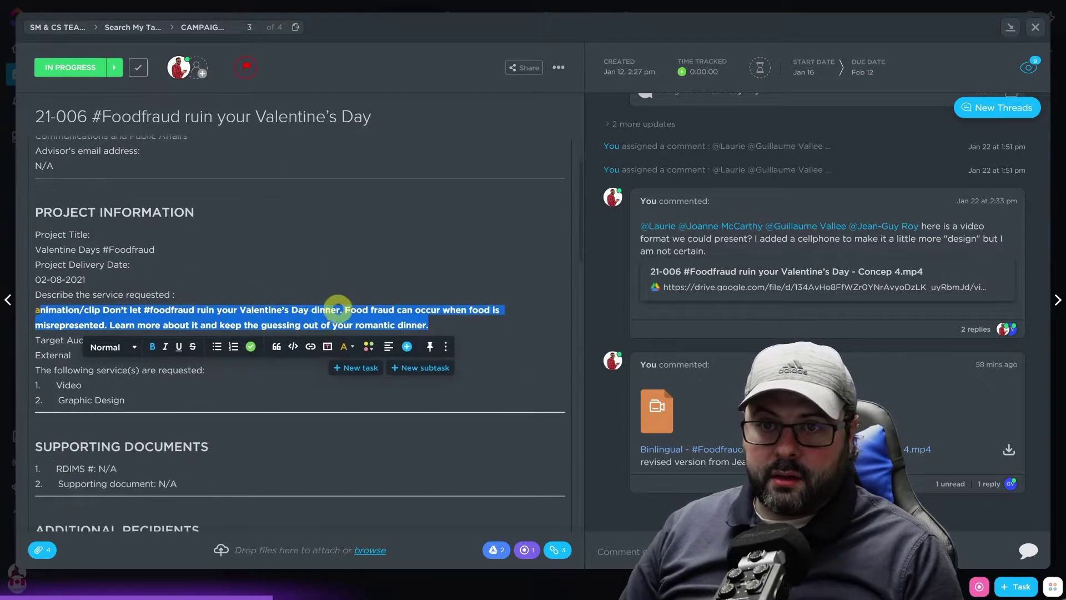
click(342, 281)
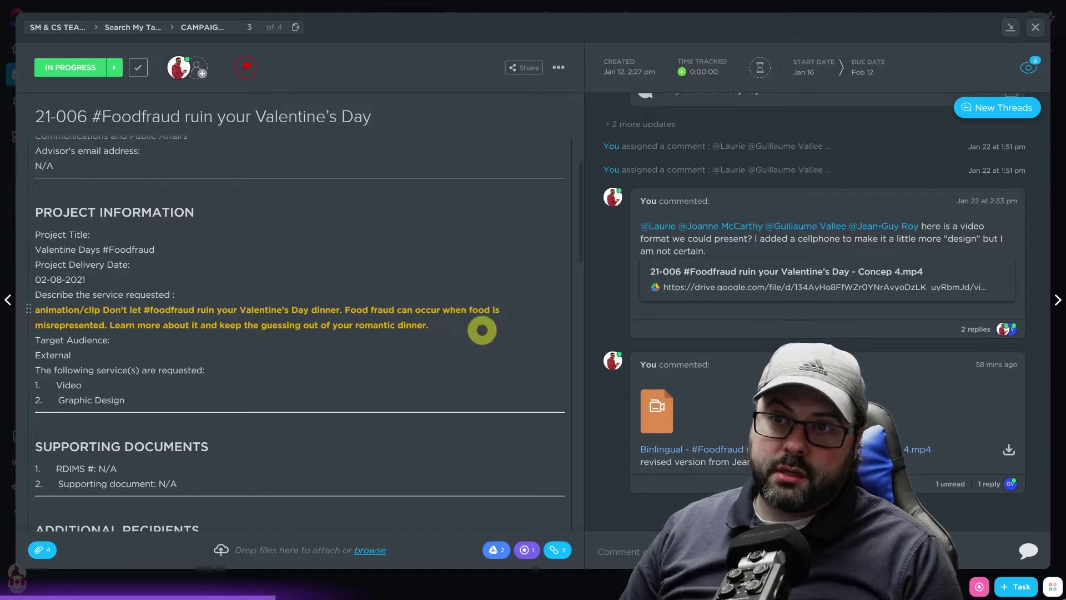
scroll(367, 343, down, 3)
Review the Foodfraud task's custom fields and its list of subtasks.
scroll(367, 343, down, 12)
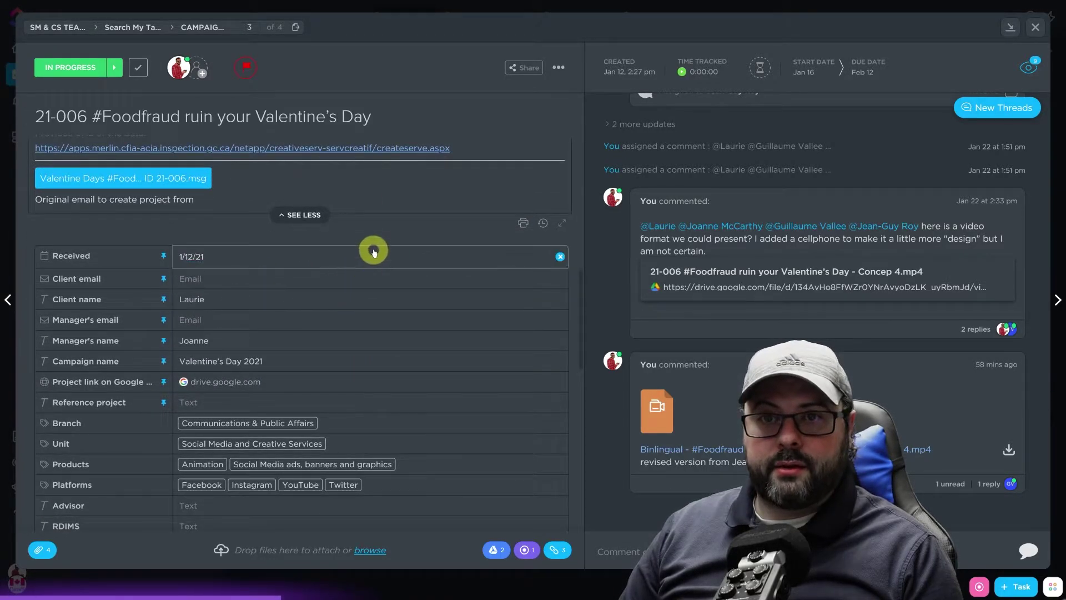
scroll(378, 250, down, 1)
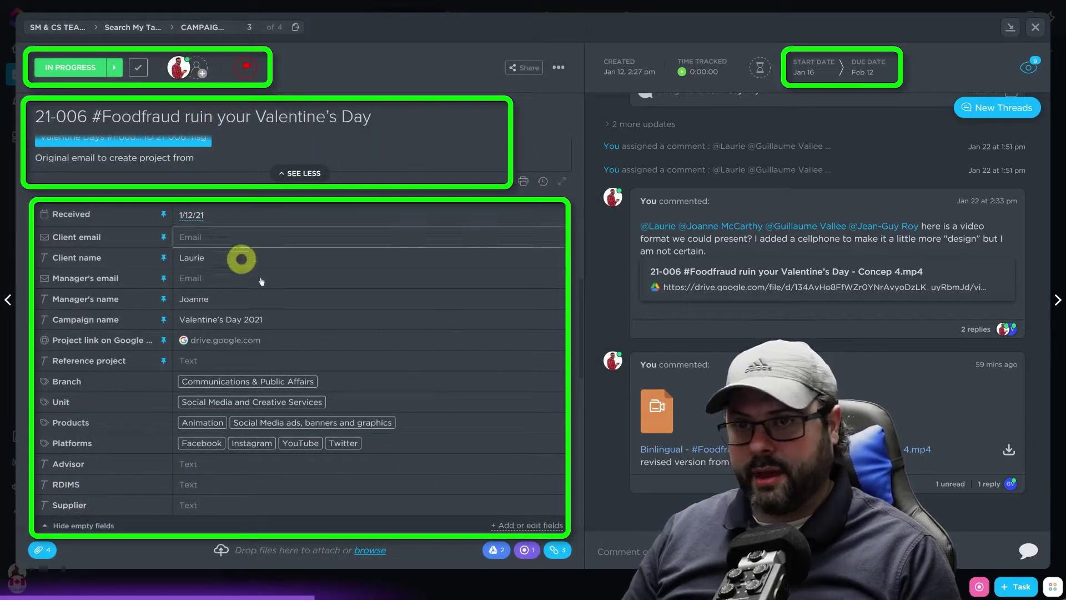
scroll(414, 312, down, 2)
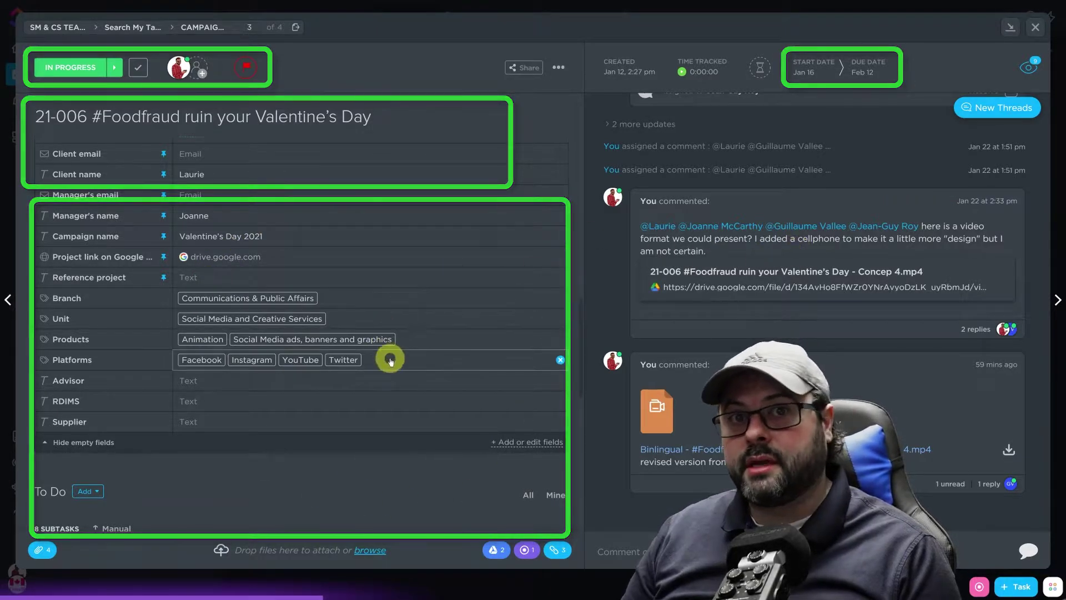
scroll(389, 358, down, 5)
scroll(391, 361, down, 2)
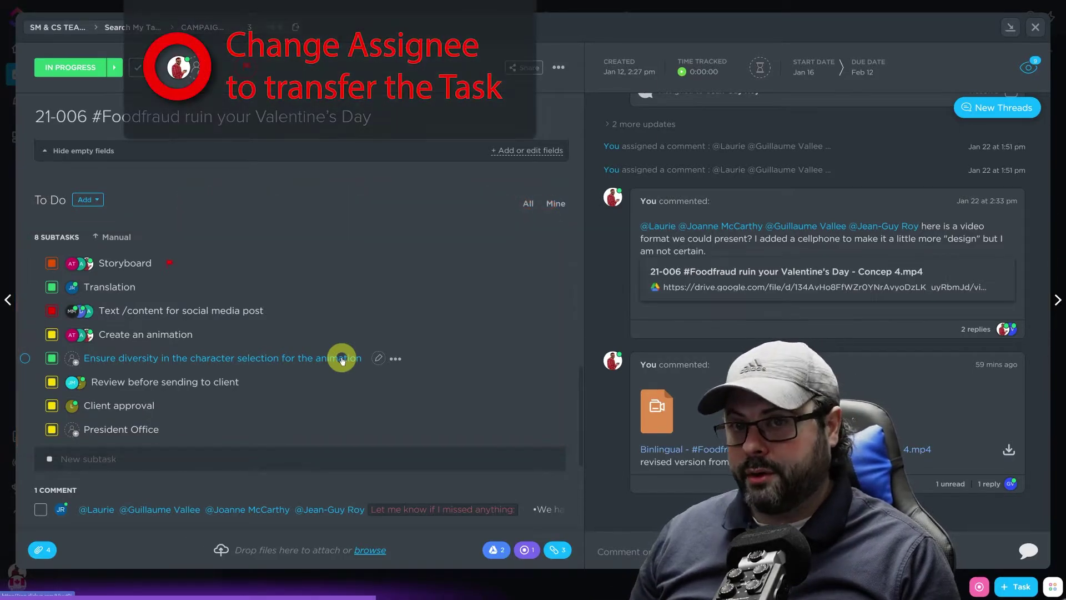
Look over the additional options available for the Foodfraud task, such as copying its URL, and close them.
click(558, 67)
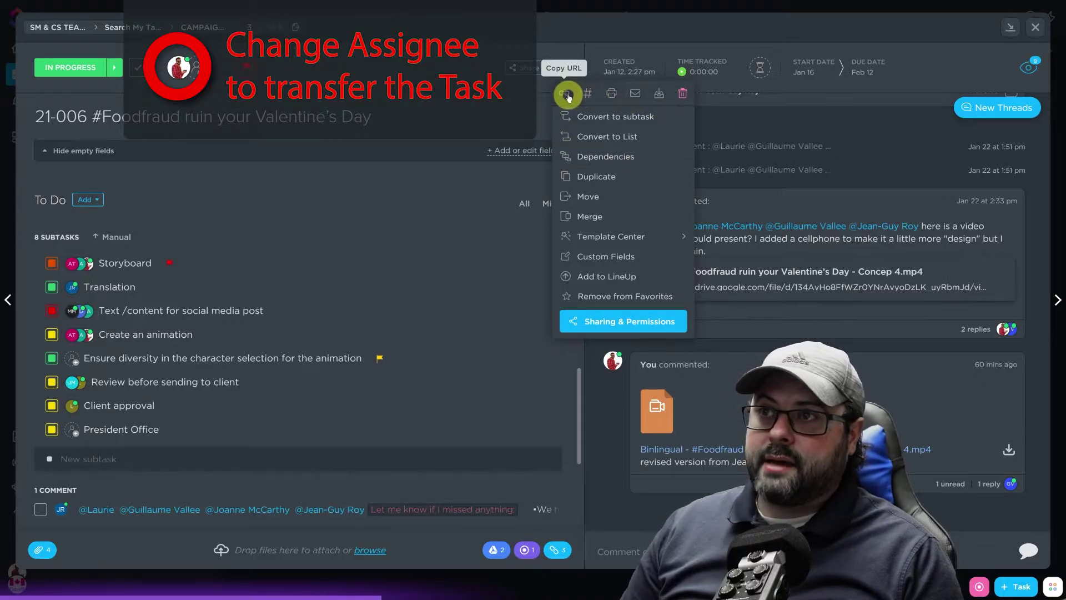
click(435, 151)
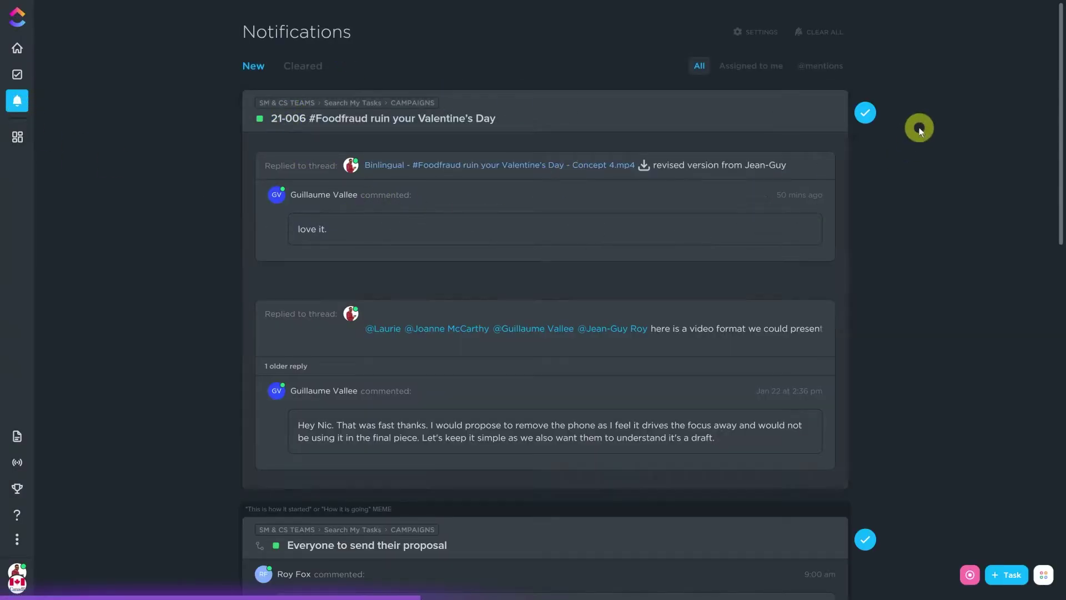
Look through the new notifications and clear the one for "21-006 #Foodfraud ruin your Valentine's Day".
scroll(874, 222, down, 3)
scroll(872, 228, down, 5)
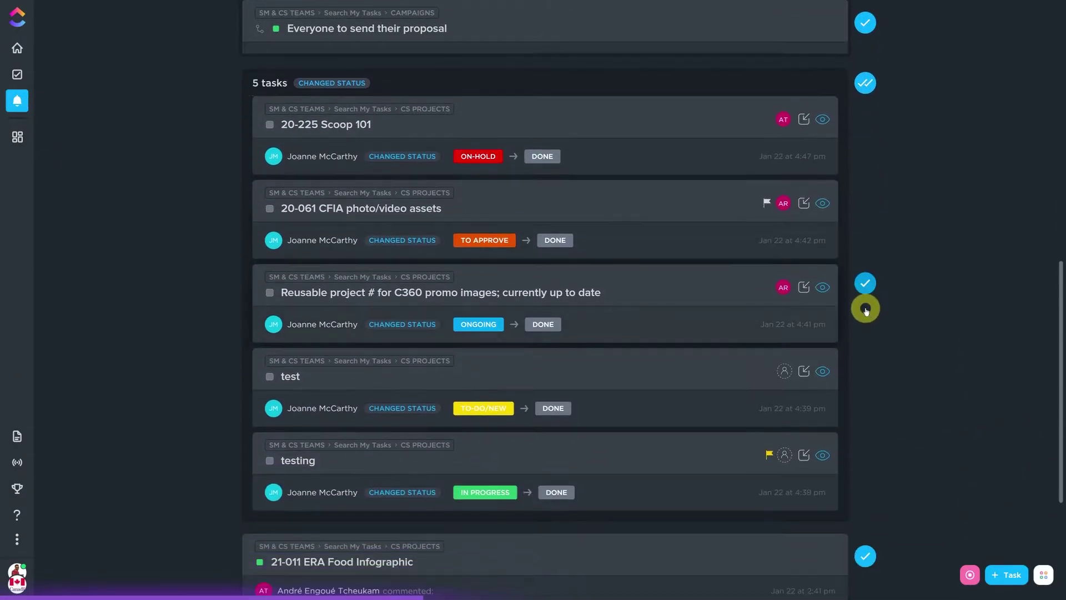
scroll(866, 310, up, 8)
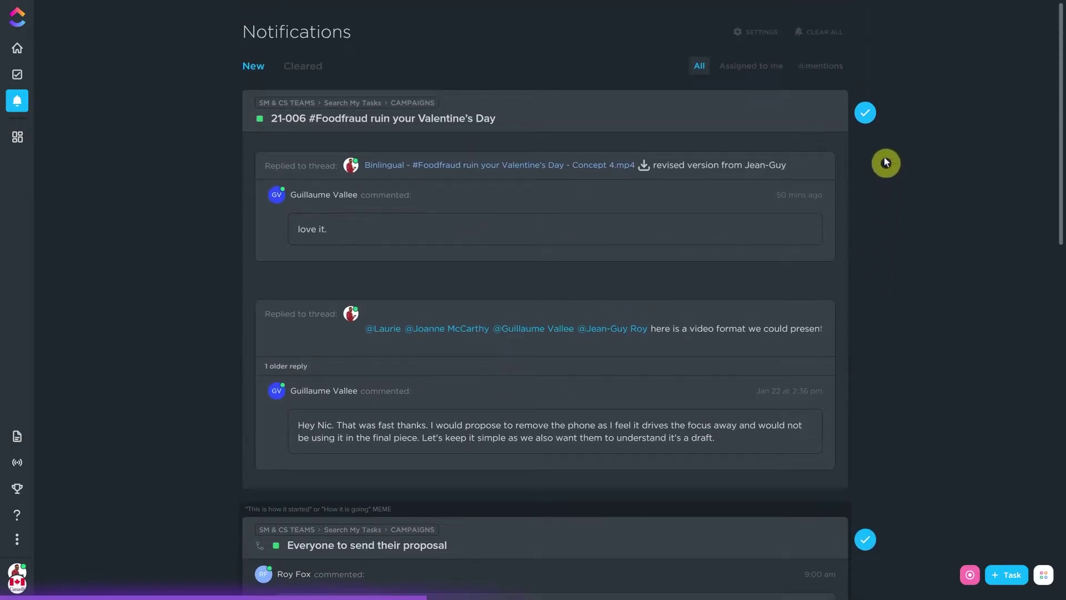
click(865, 114)
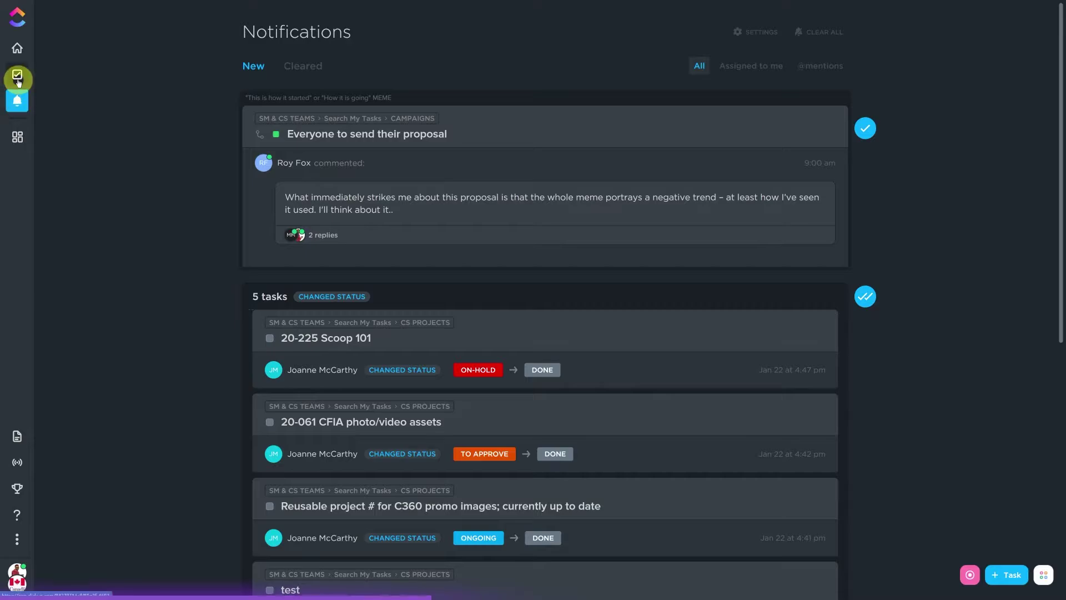
Return to the "21-006 #Foodfraud ruin your Valentine's Day" task and set its Translation subtask's status to Done.
click(17, 78)
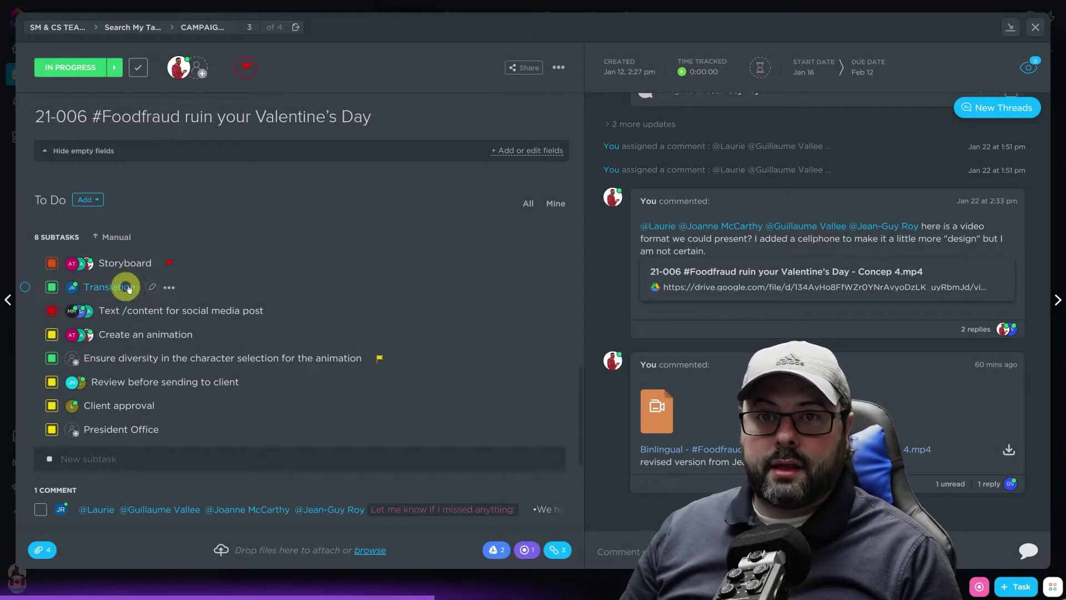
click(51, 287)
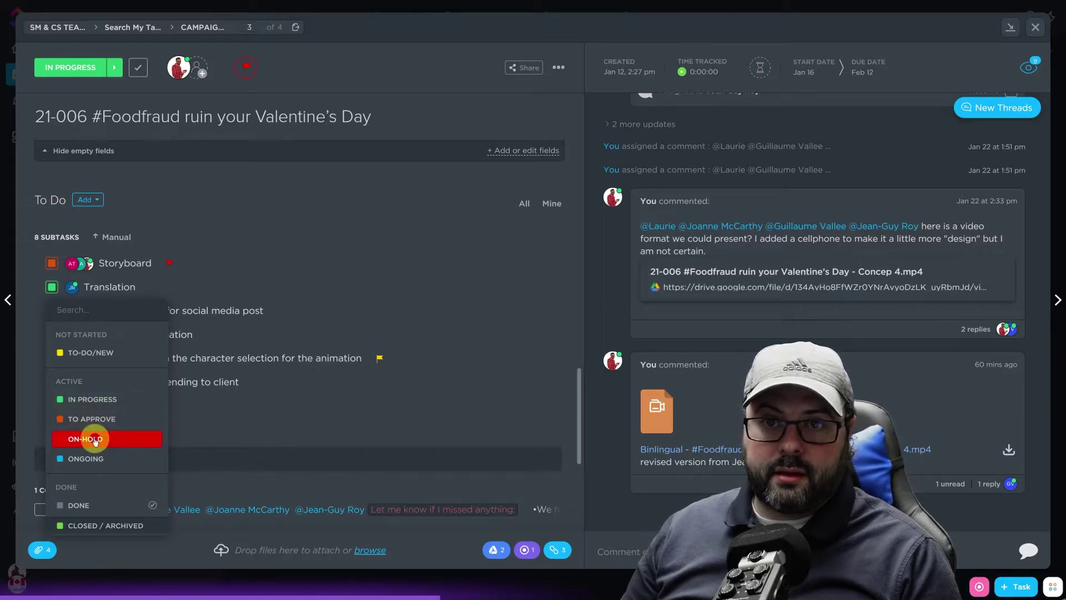
click(89, 505)
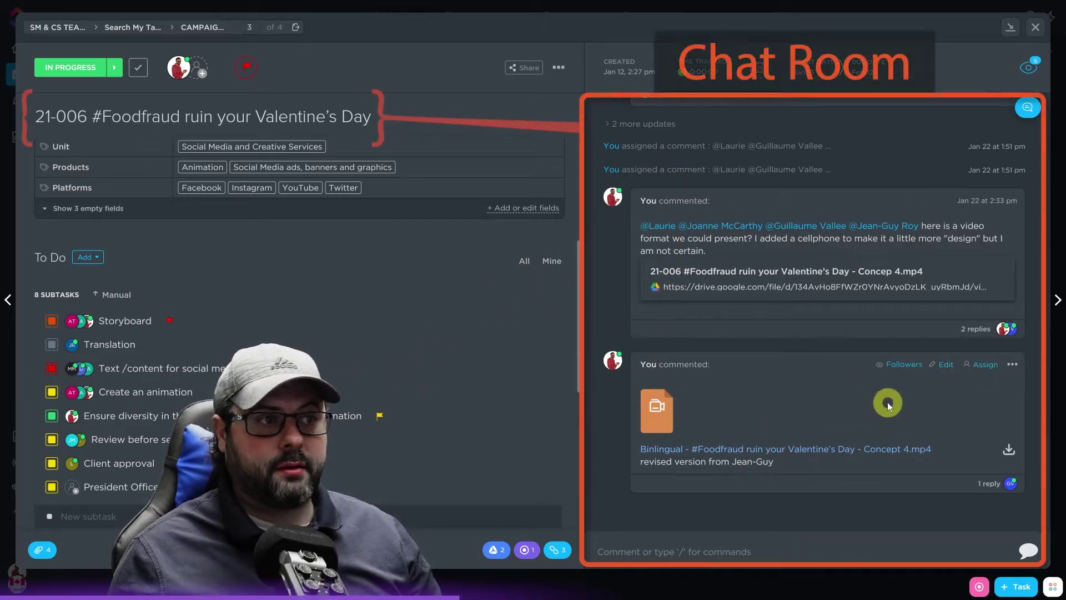
Read through the Foodfraud task's comment thread, including the proposals and decisions, and look over its custom fields.
scroll(886, 401, up, 3)
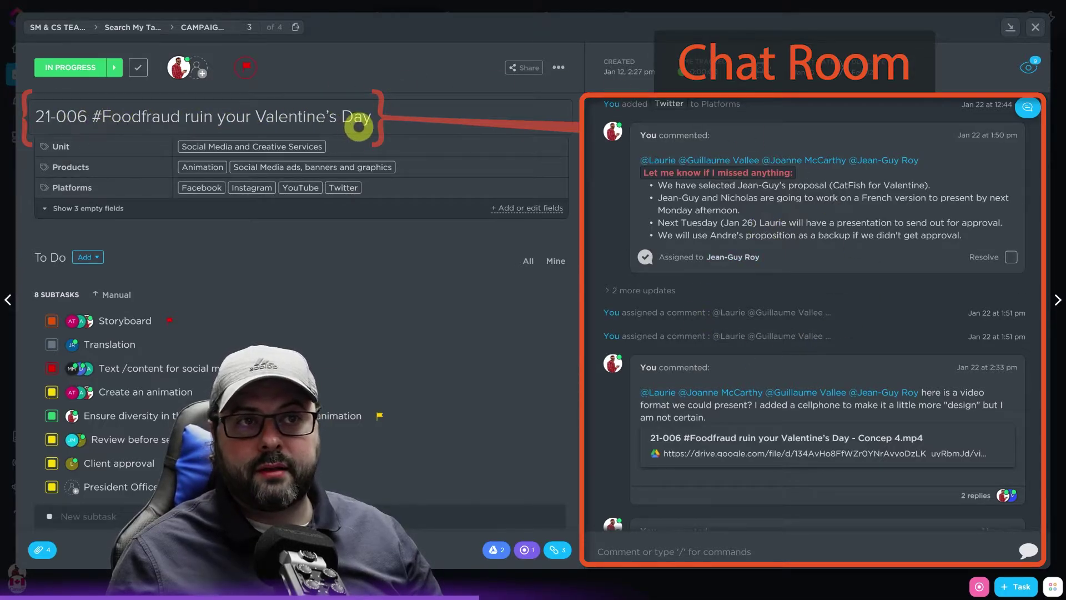
scroll(779, 408, down, 2)
scroll(778, 411, up, 4)
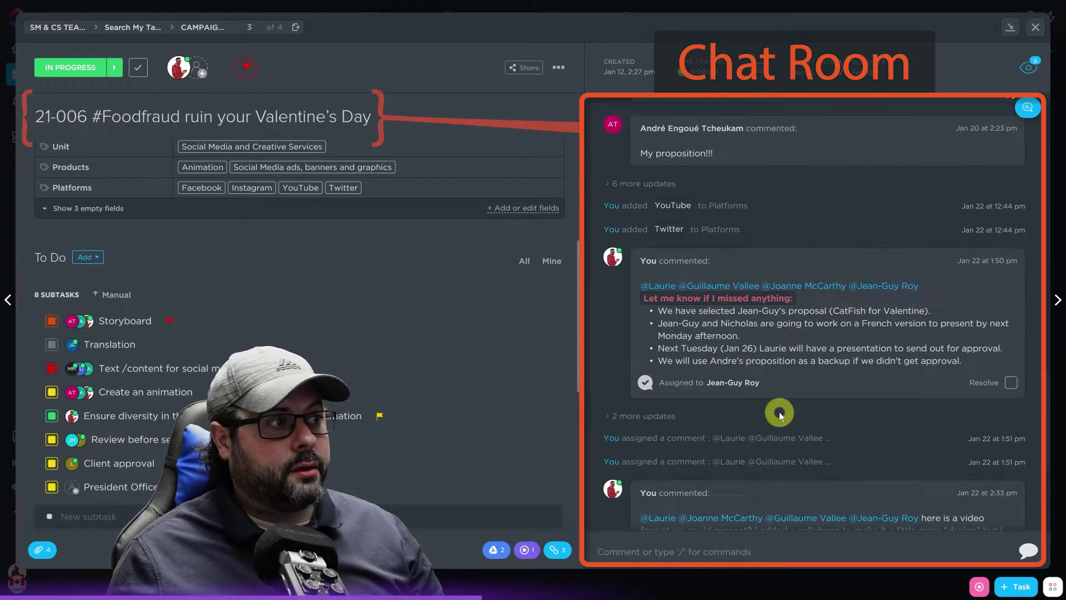
scroll(779, 411, up, 10)
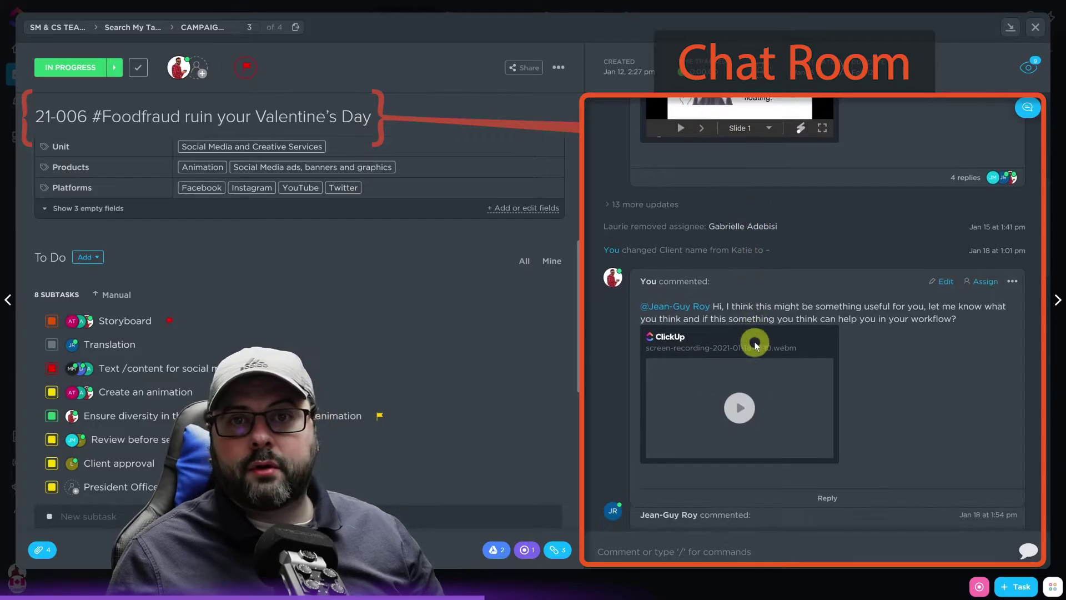
scroll(755, 345, down, 8)
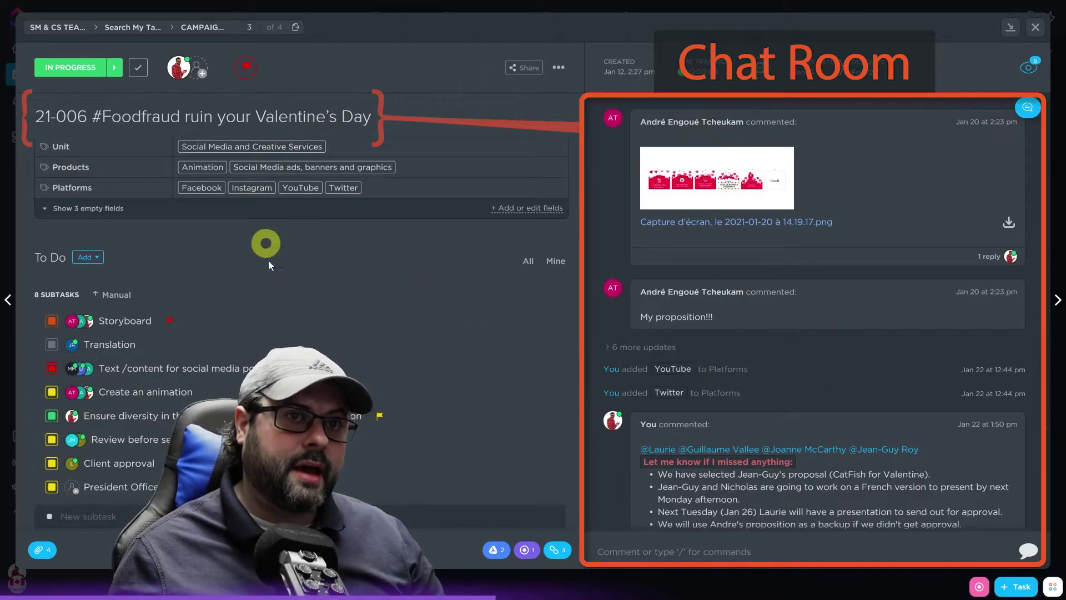
scroll(300, 278, up, 4)
scroll(335, 318, up, 1)
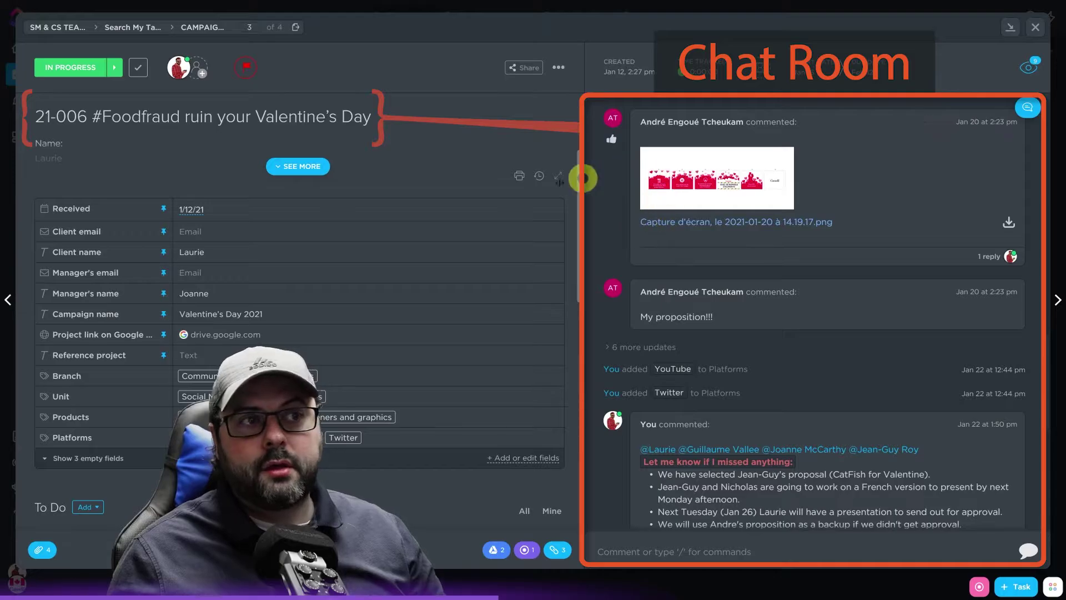
scroll(671, 357, up, 1)
scroll(671, 355, up, 1)
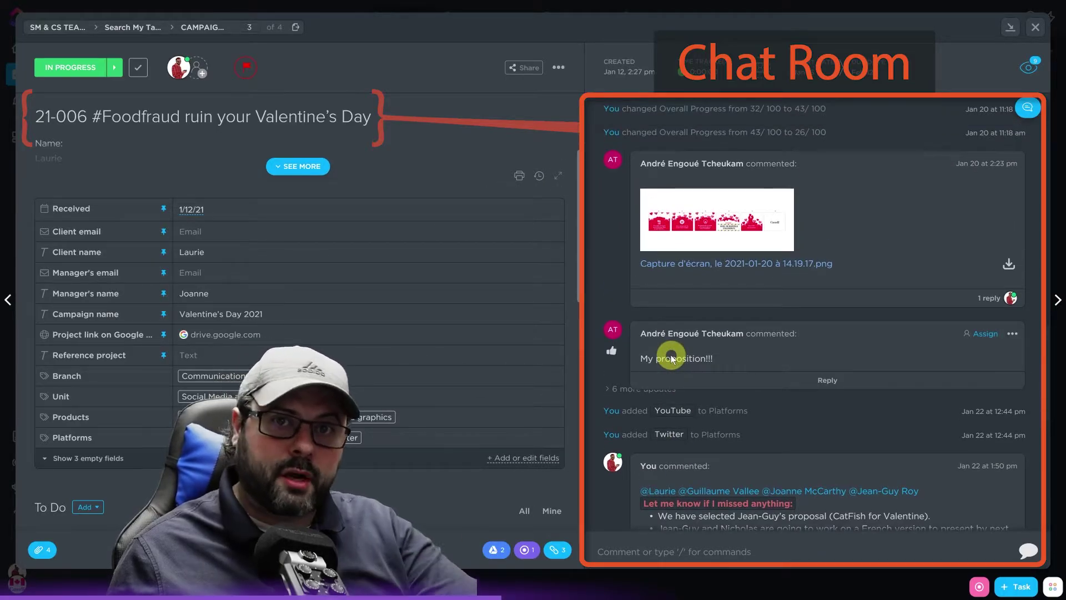
scroll(607, 405, down, 5)
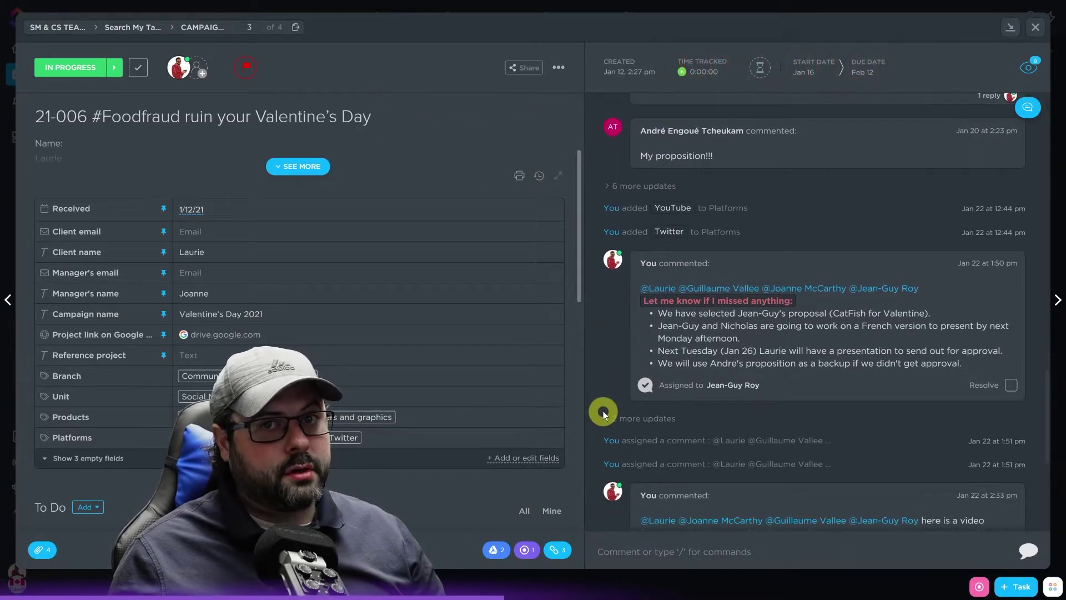
Switch to Outlook, look through the forwarded "For action please: Valentine's day" emails for comparison, and return to the ClickUp task.
key(alt+Tab)
key(alt+Tab)
key(alt+Tab)
key(alt+Tab)
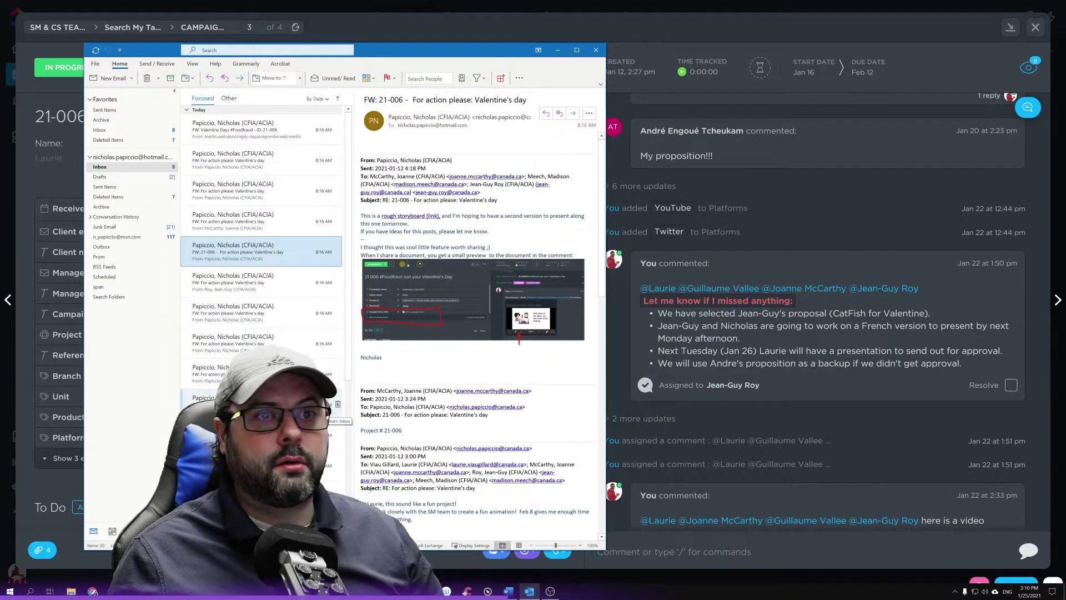
click(264, 132)
key(Down)
key(Down)
key(Down)
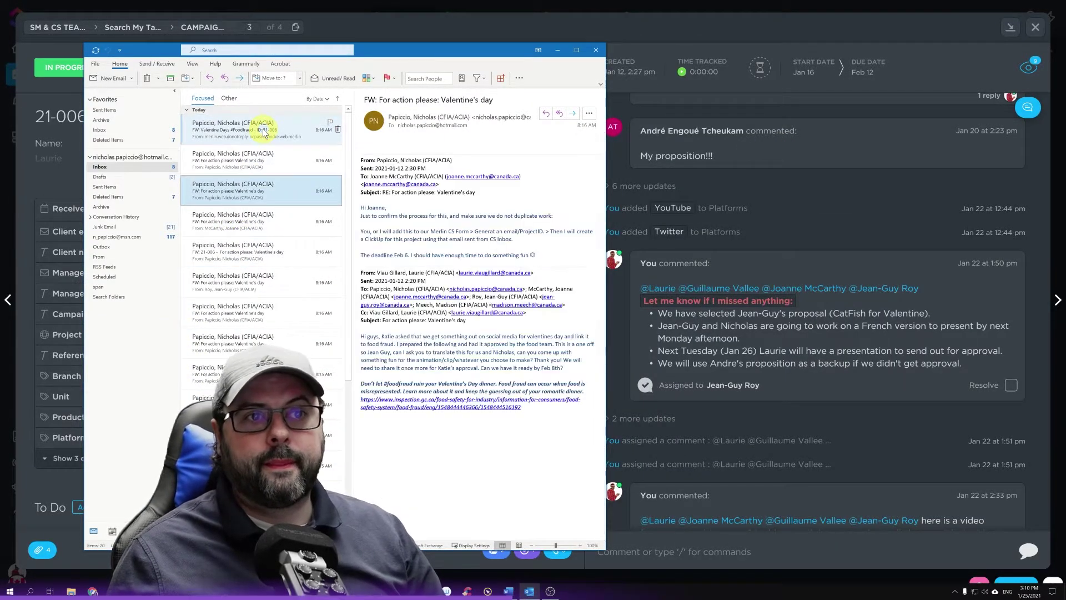
key(Down)
key(Down)
key(Down)
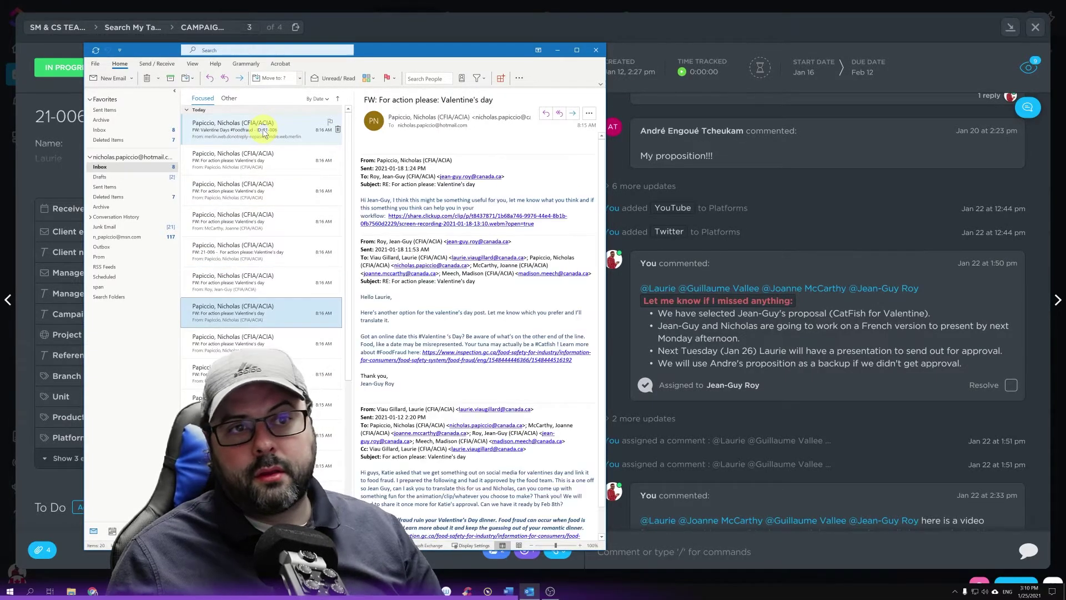
key(Down)
scroll(417, 285, down, 5)
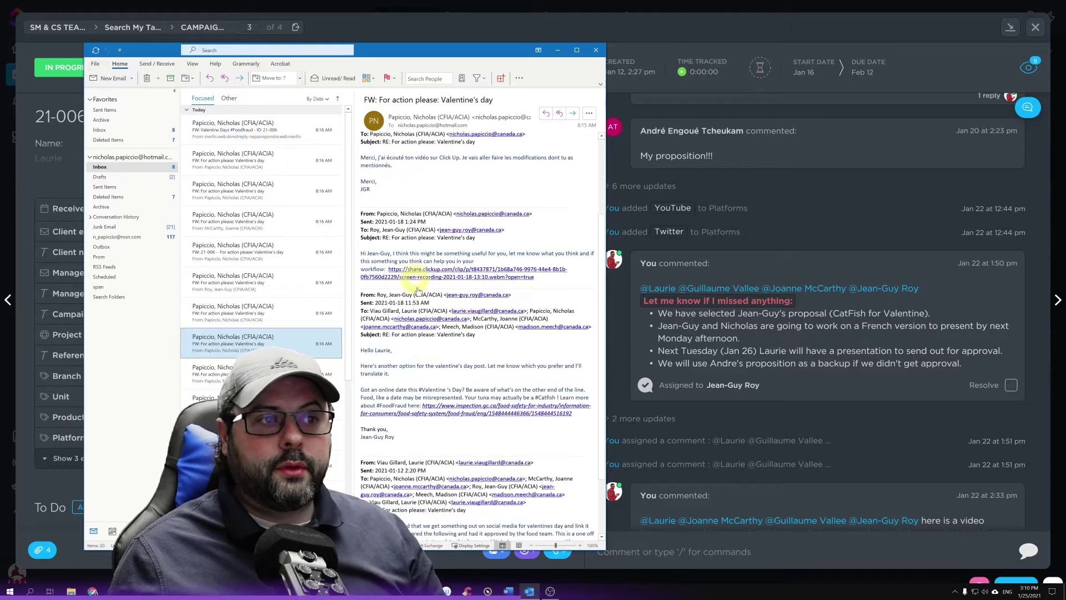
scroll(439, 458, up, 5)
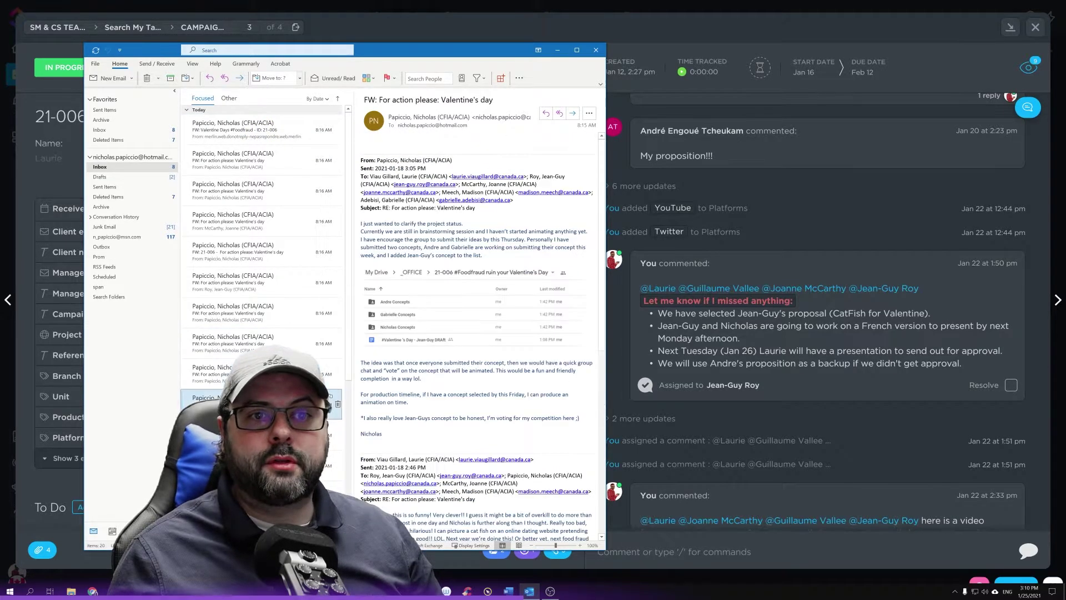
click(278, 398)
click(842, 249)
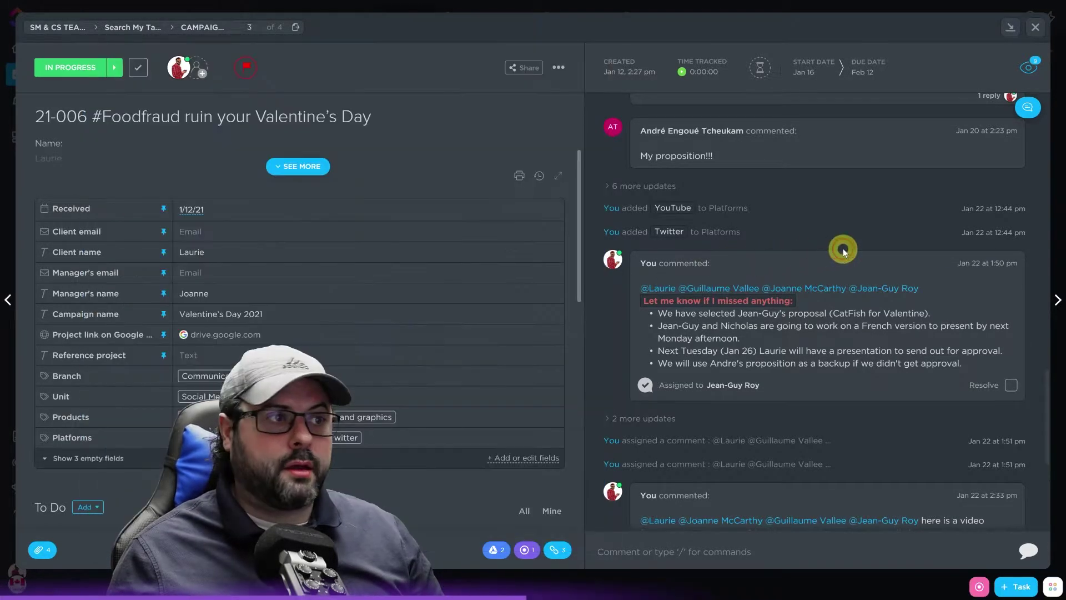
Review the earlier comments in the Foodfraud task's thread and the task's project description.
scroll(744, 361, up, 10)
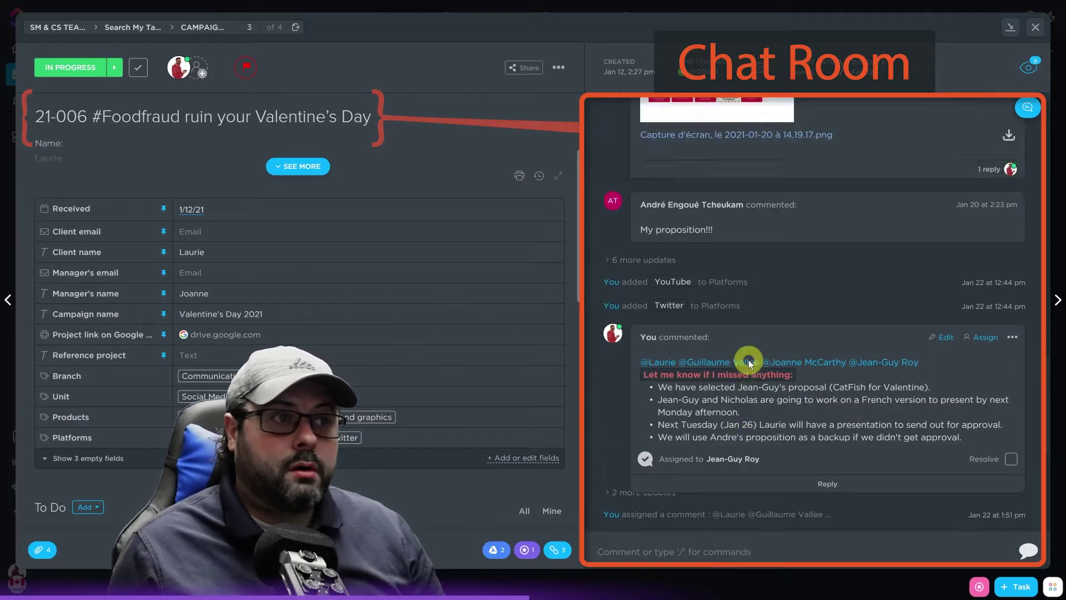
scroll(771, 336, down, 5)
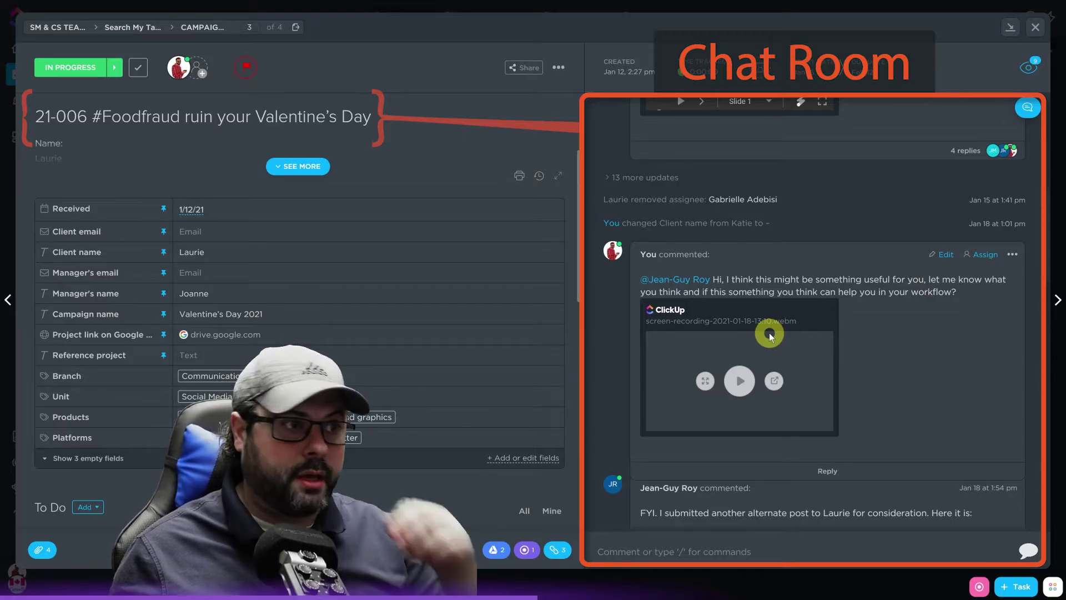
scroll(788, 345, down, 2)
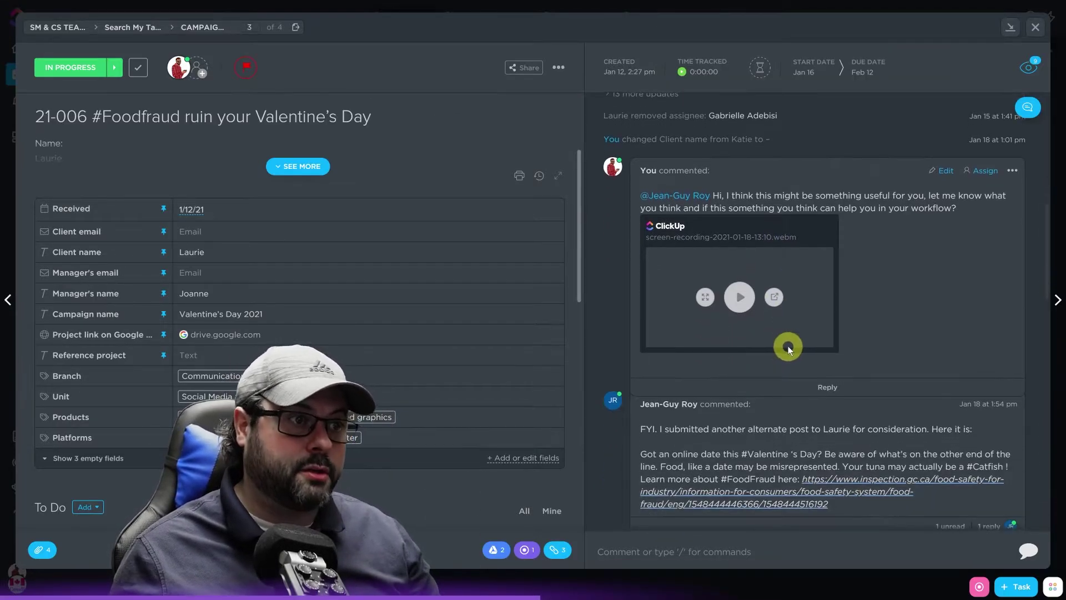
scroll(788, 346, down, 3)
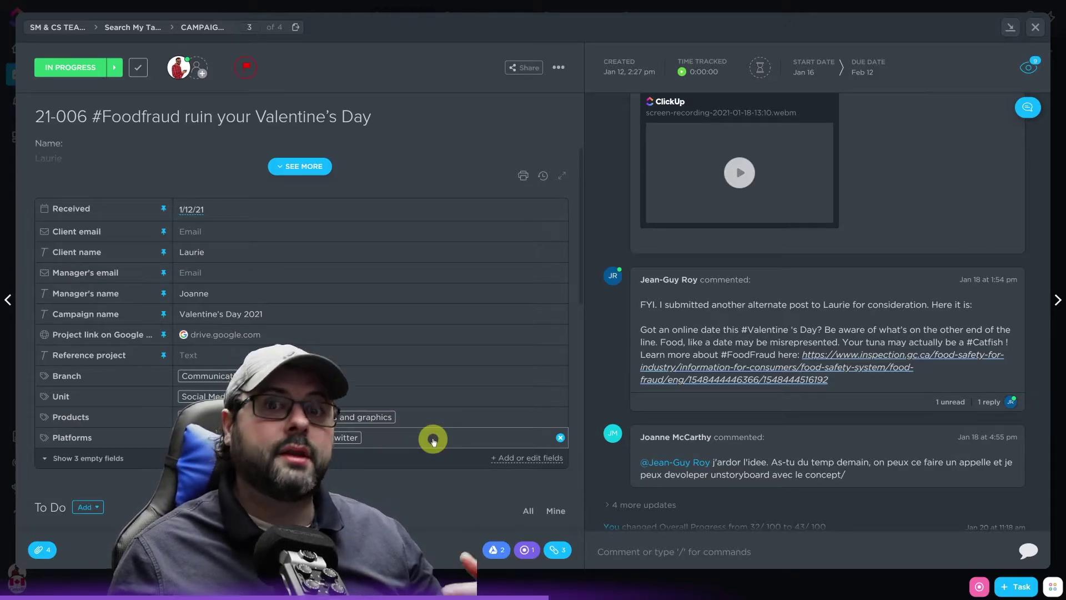
scroll(357, 433, up, 3)
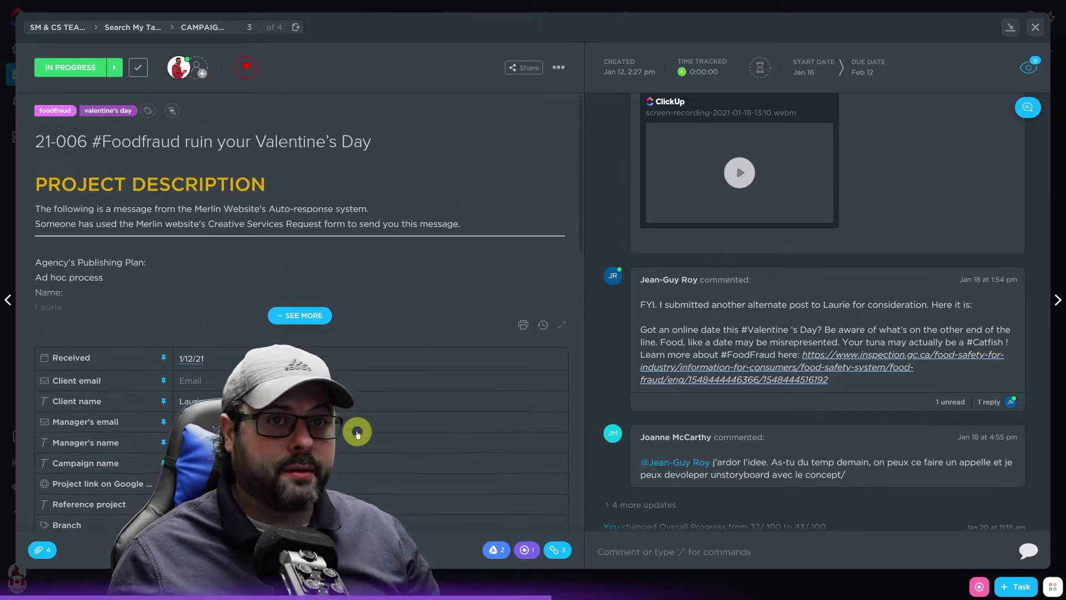
scroll(357, 428, down, 3)
Find the "Storyboard - draft" comment in the thread and page through its embedded "Romantic Diner - Storyboard" slides.
scroll(728, 374, up, 5)
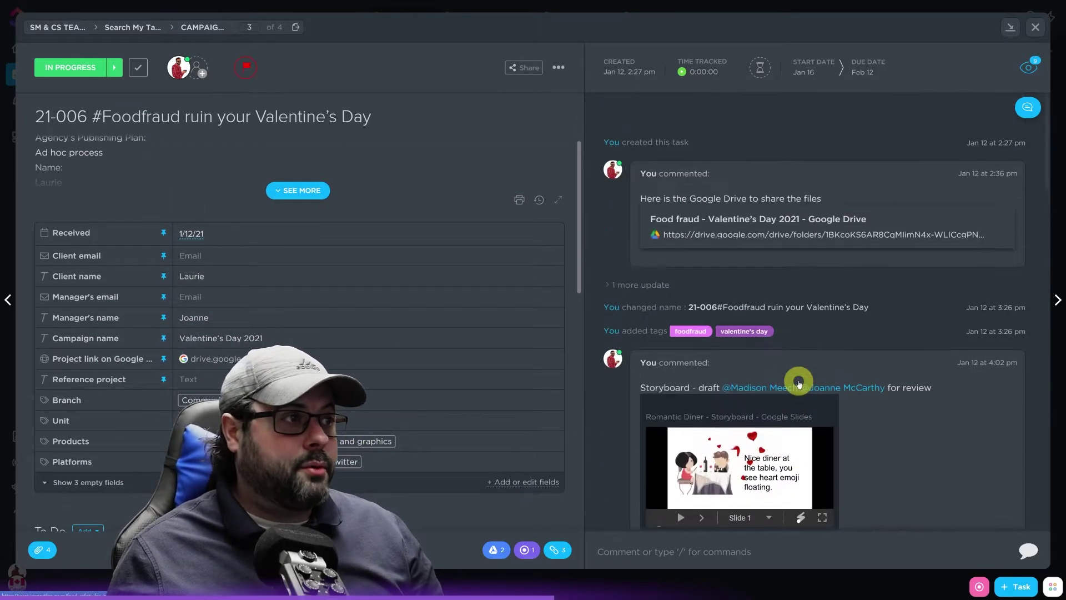
scroll(887, 284, down, 2)
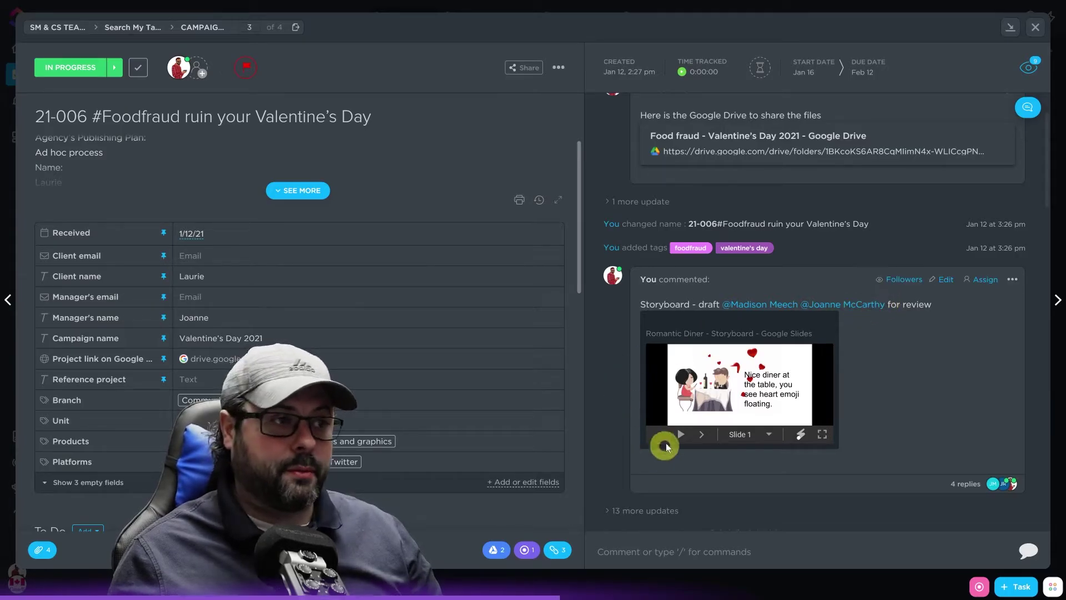
click(701, 434)
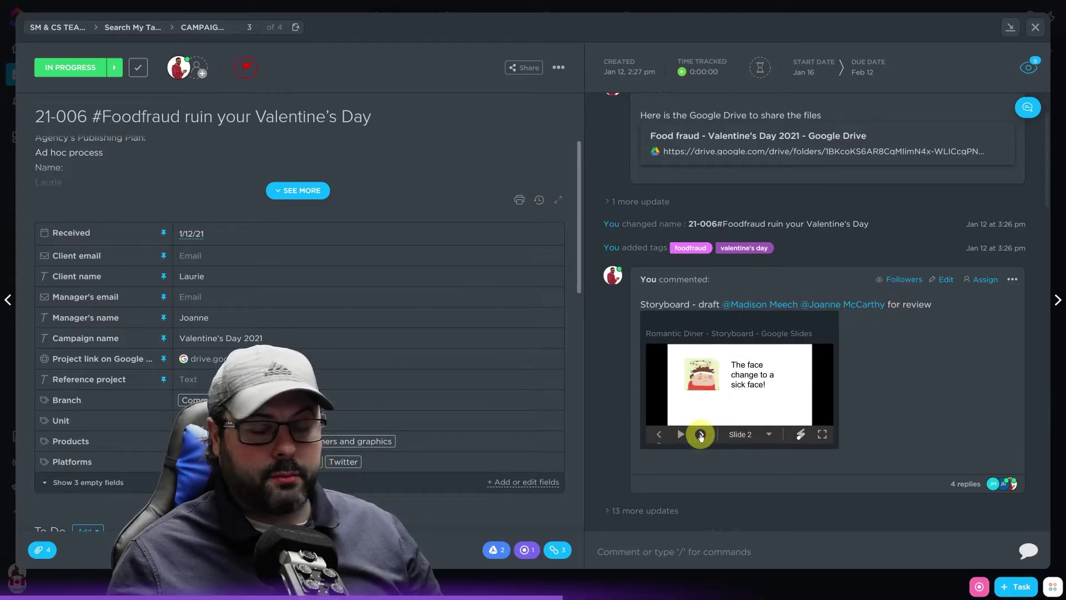
click(701, 434)
click(660, 435)
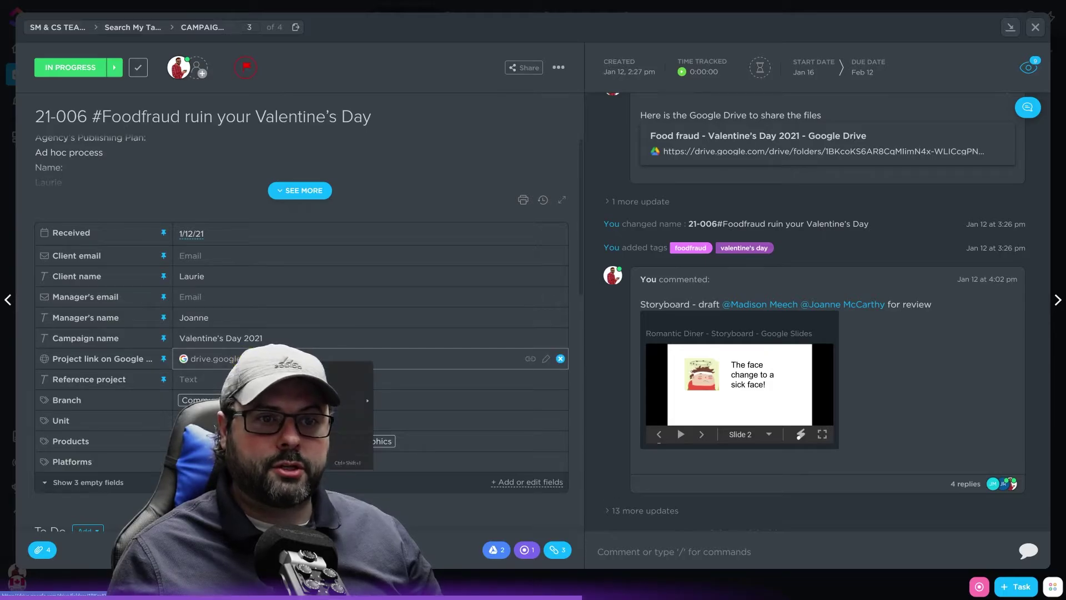
Open the task's linked Google Drive folder, copy the share link of "Romantic Diner - Storyboard" from the first concept folder, and close Drive.
click(278, 377)
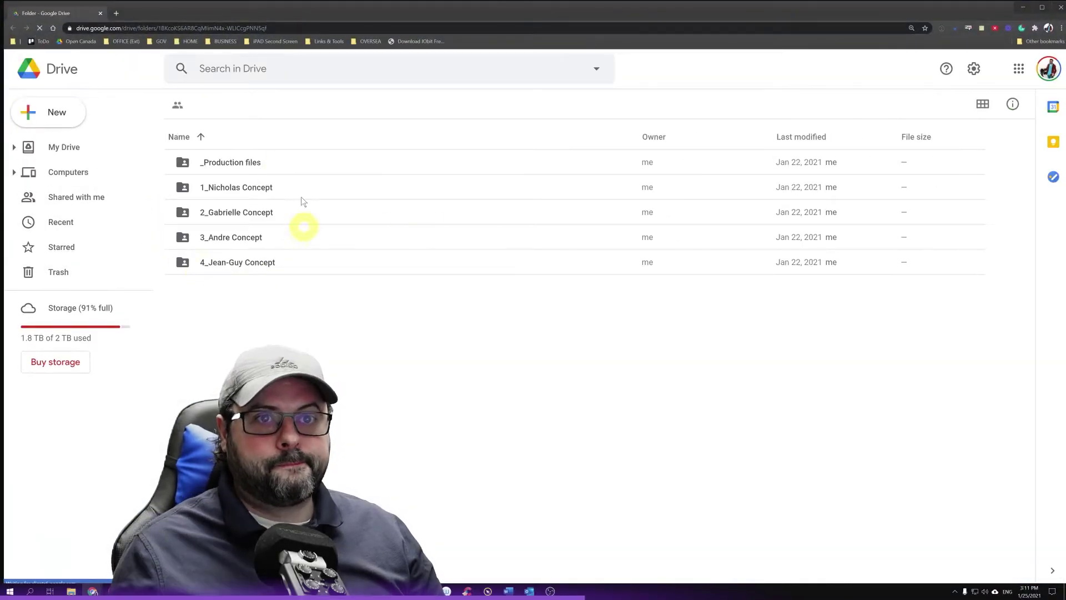
double_click(260, 186)
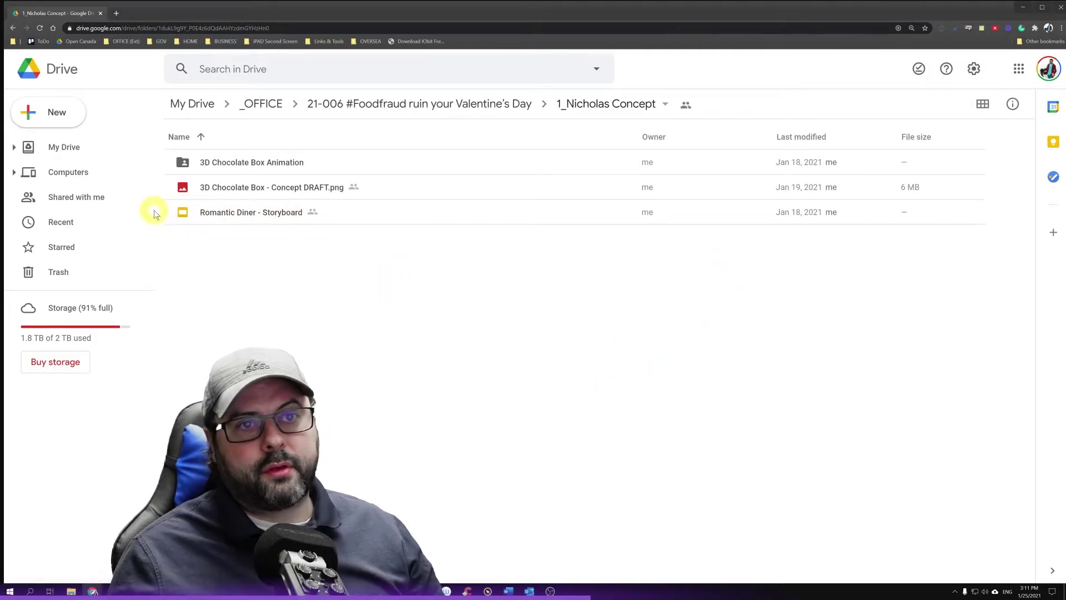
right_click(262, 217)
click(358, 303)
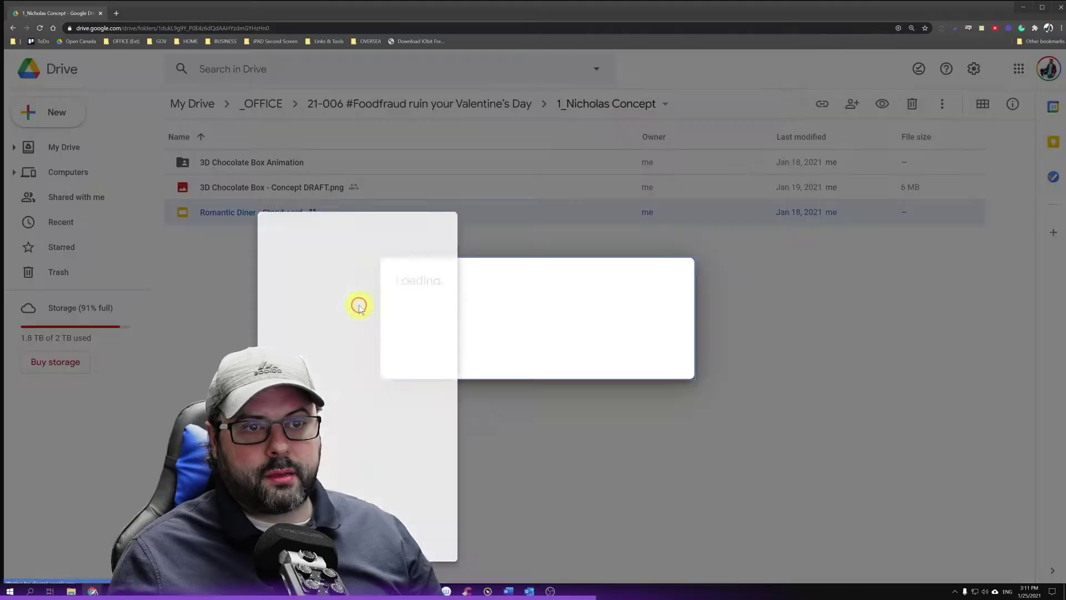
click(704, 336)
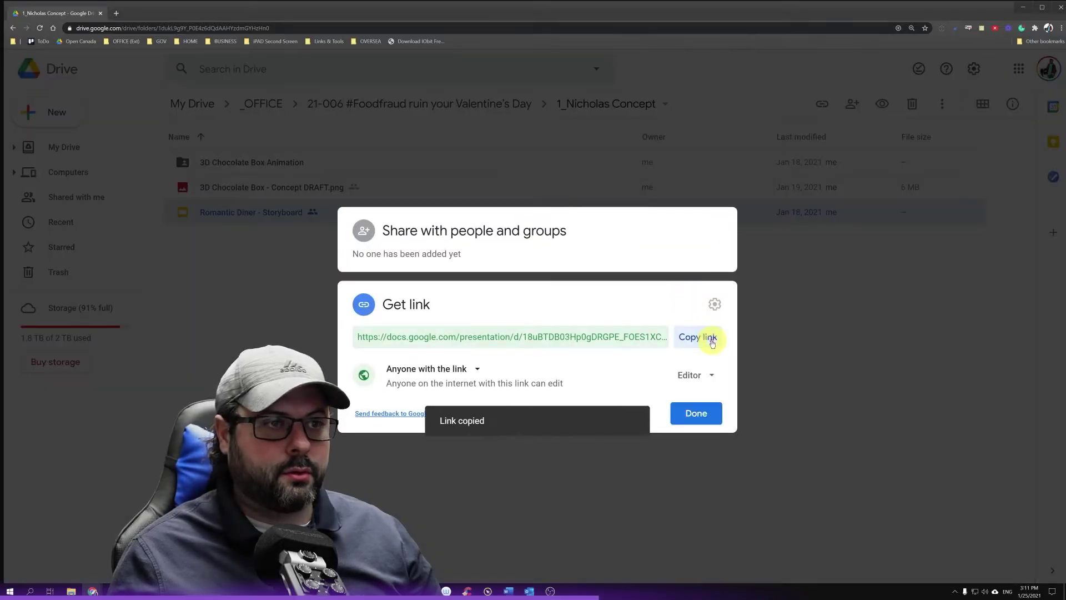
click(697, 414)
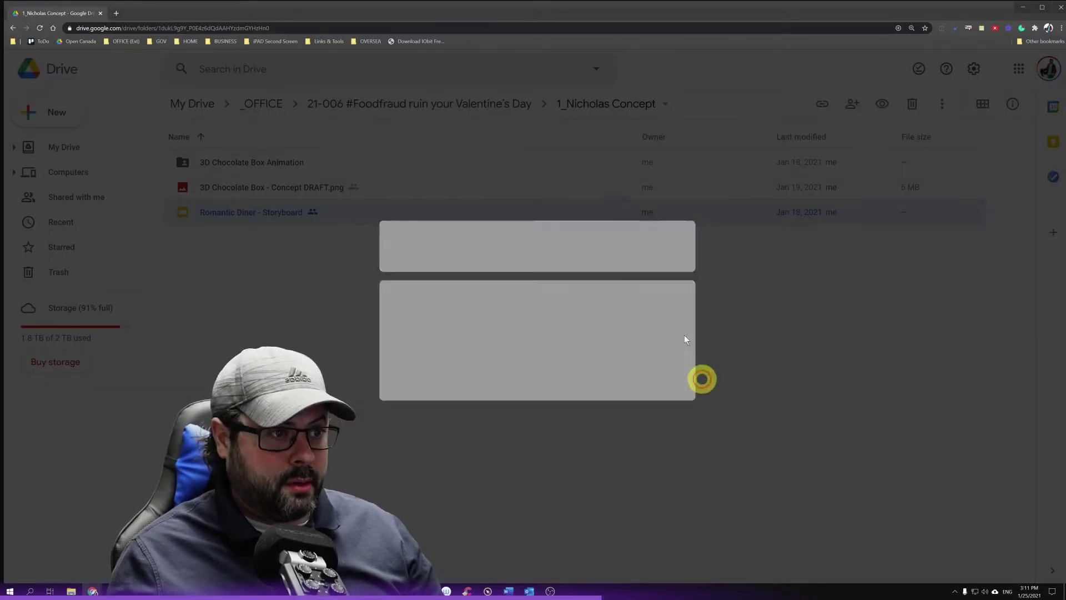
click(100, 13)
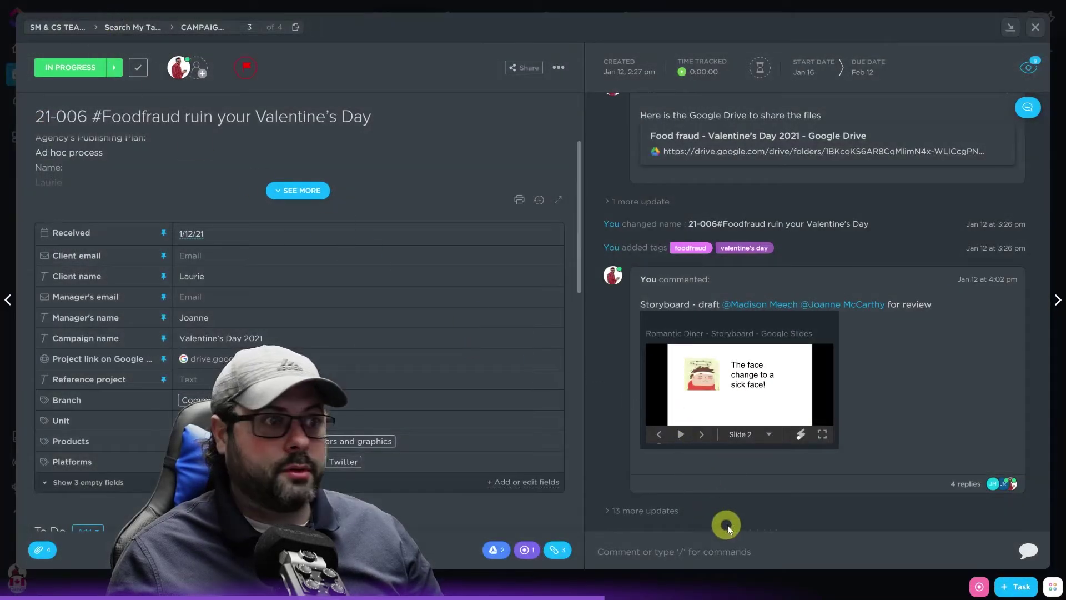
Paste the storyboard link into a new comment on the Foodfraud task and embed it with Embed Gdrive.
click(688, 553)
key(ctrl+v)
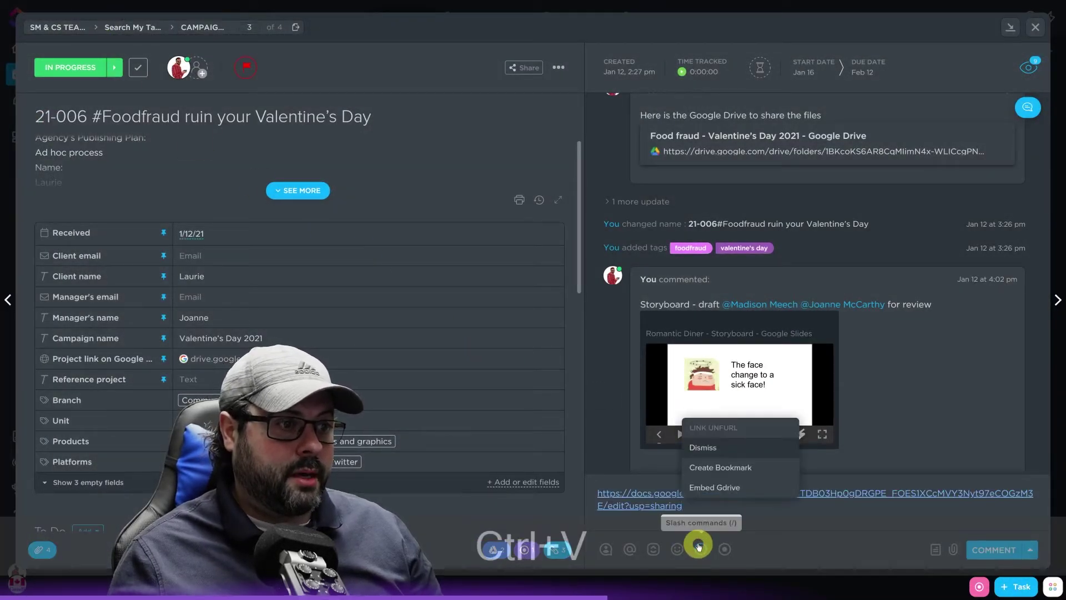
click(755, 489)
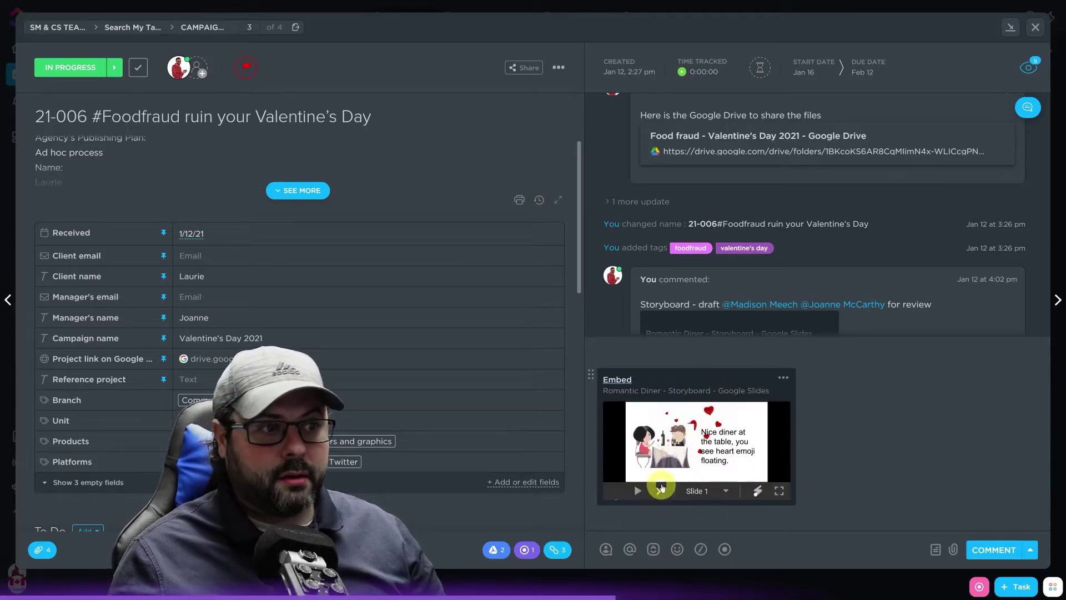
Delete the embedded "Romantic Diner - Storyboard" from the unposted comment on the Foodfraud task.
click(659, 492)
click(614, 491)
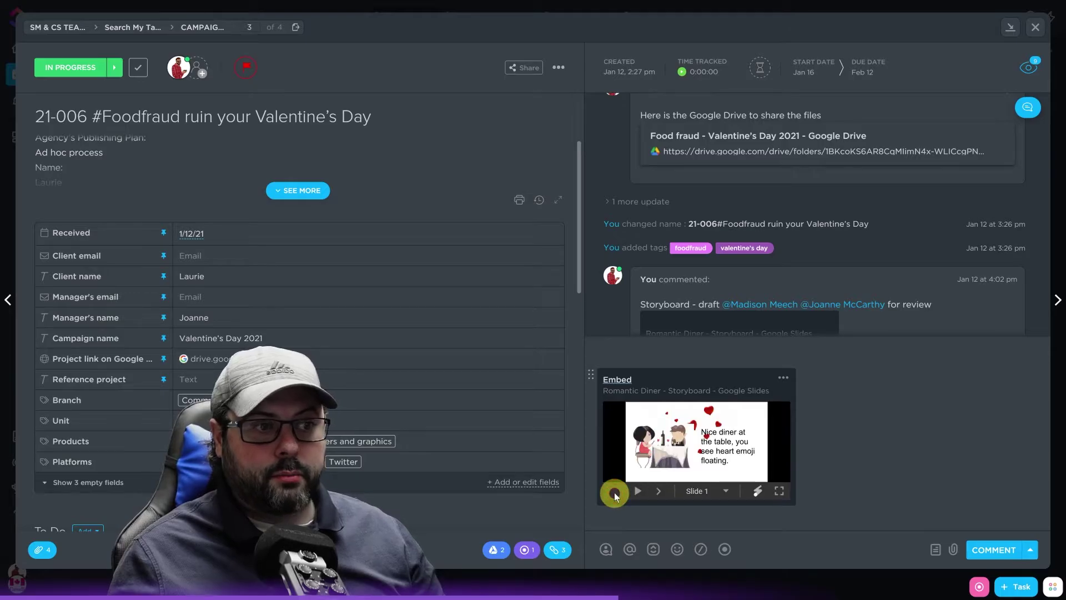
click(783, 377)
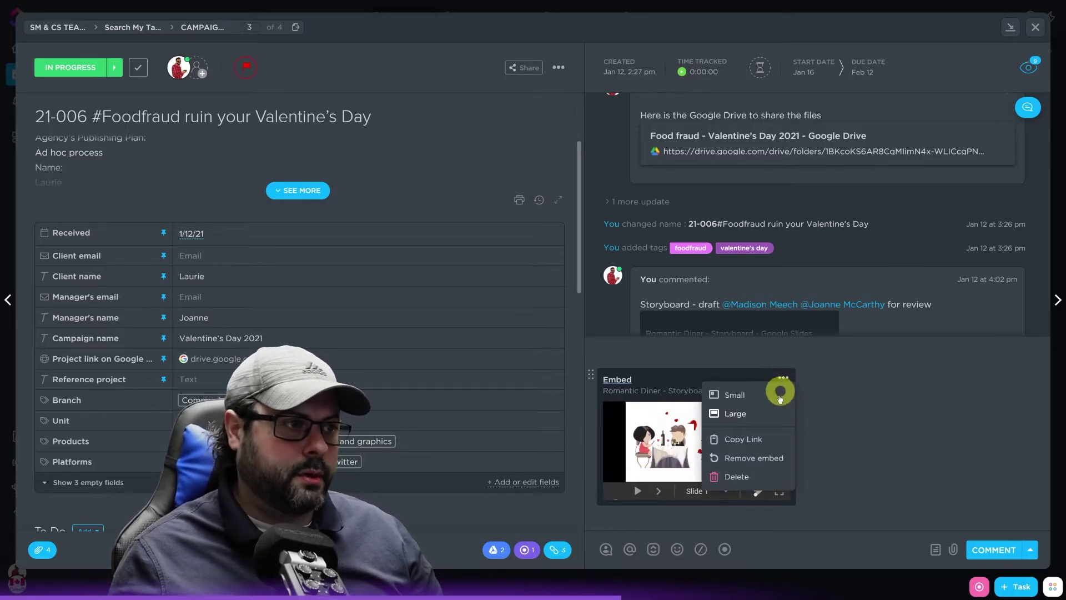
click(733, 477)
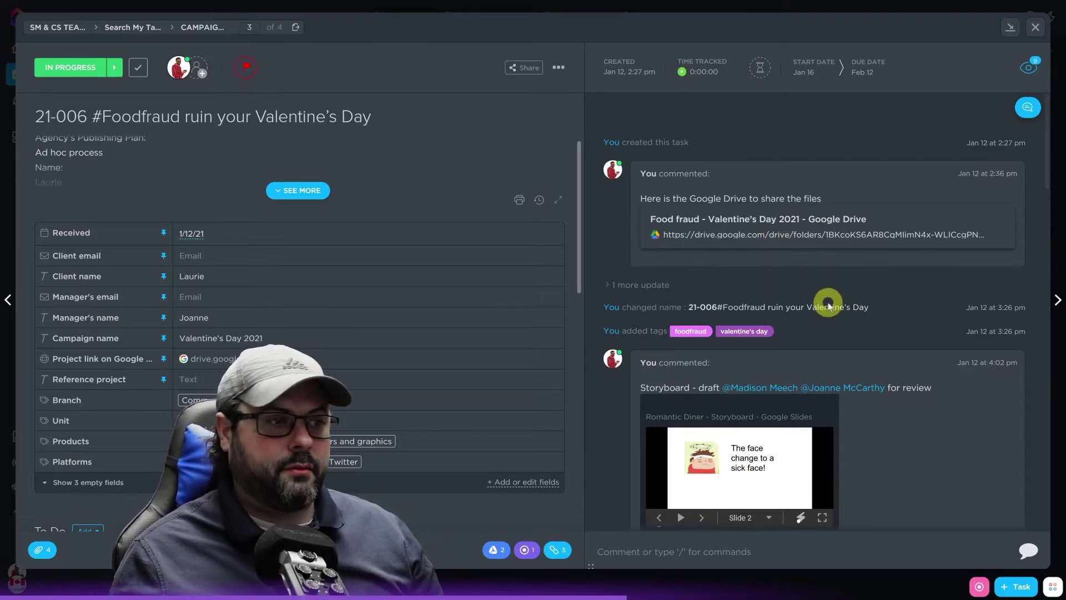
Expand the replies to the "Storyboard - draft" comment and review the first feedback on the storyboard.
scroll(827, 302, down, 2)
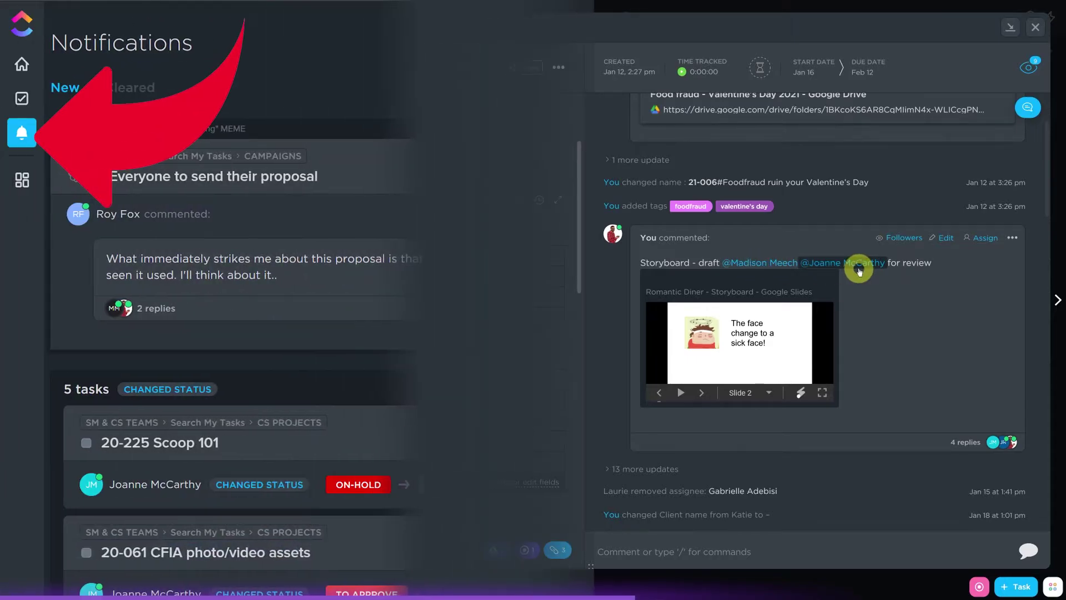
scroll(859, 271, down, 2)
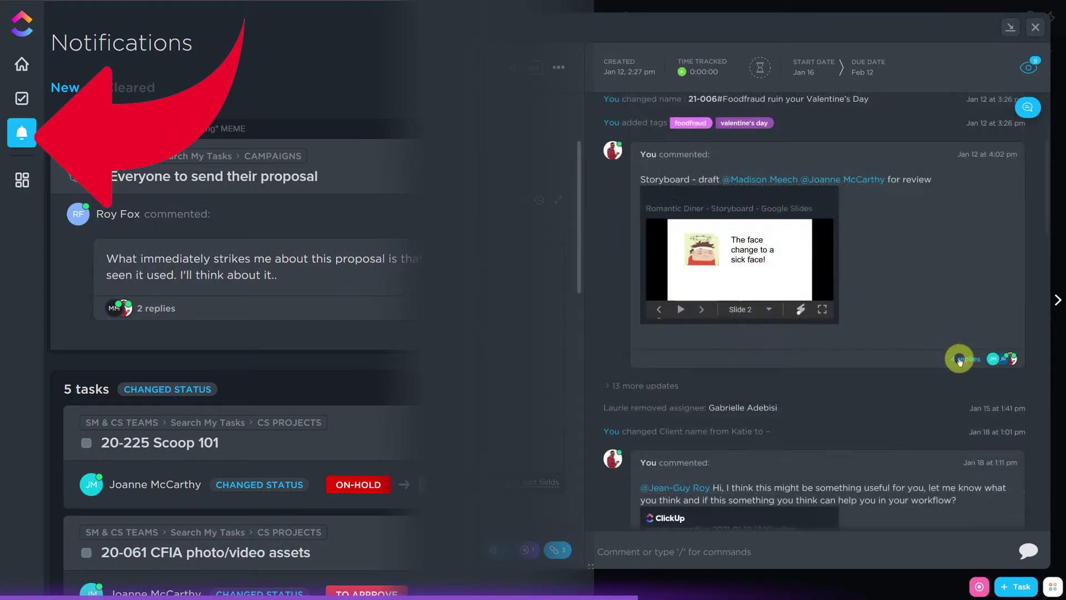
click(957, 357)
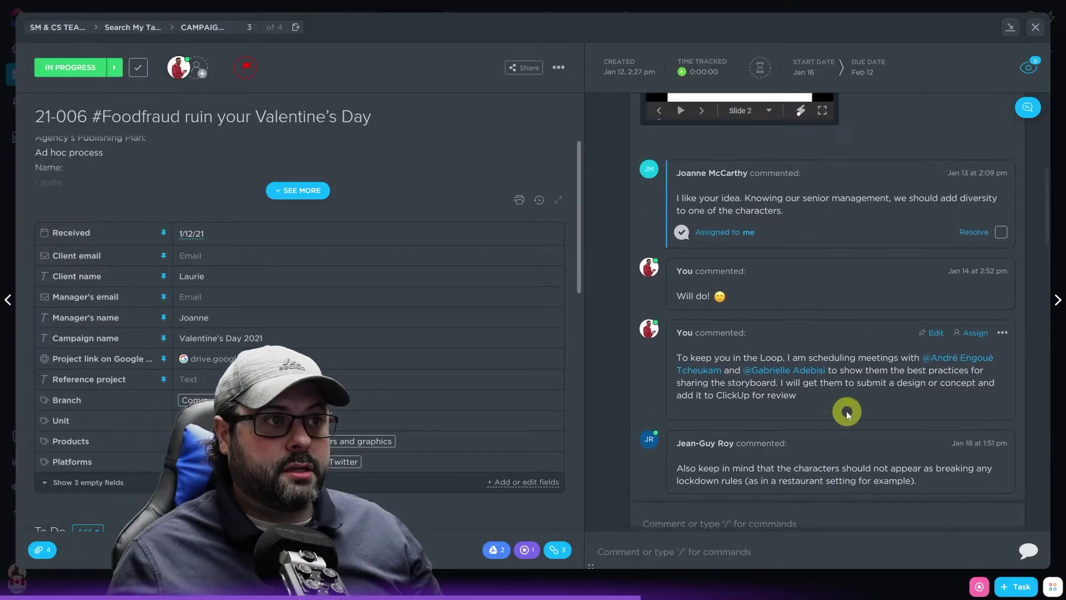
scroll(847, 413, up, 3)
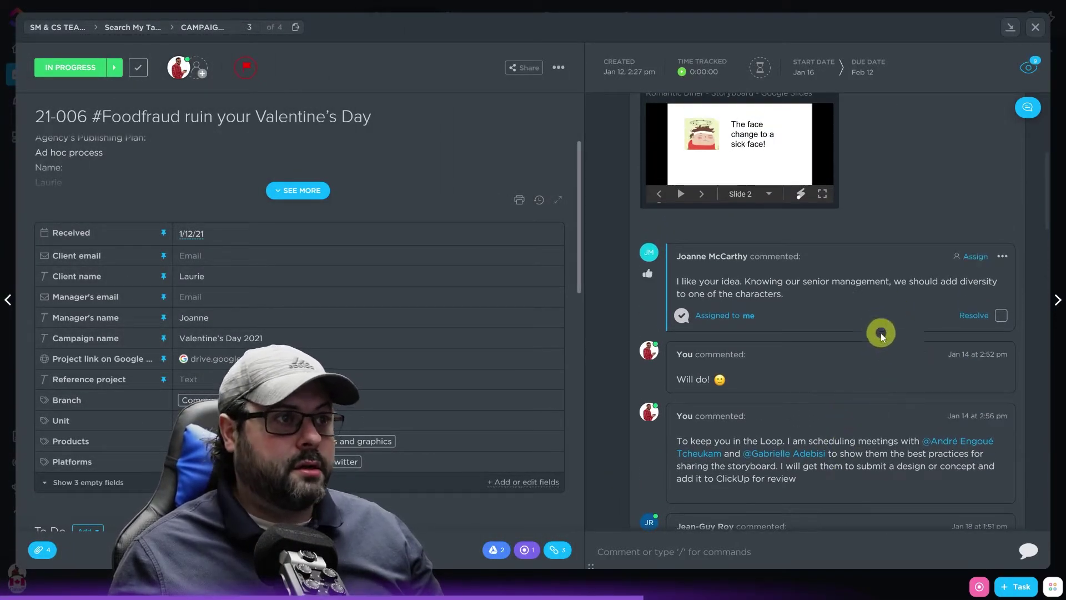
scroll(881, 334, up, 2)
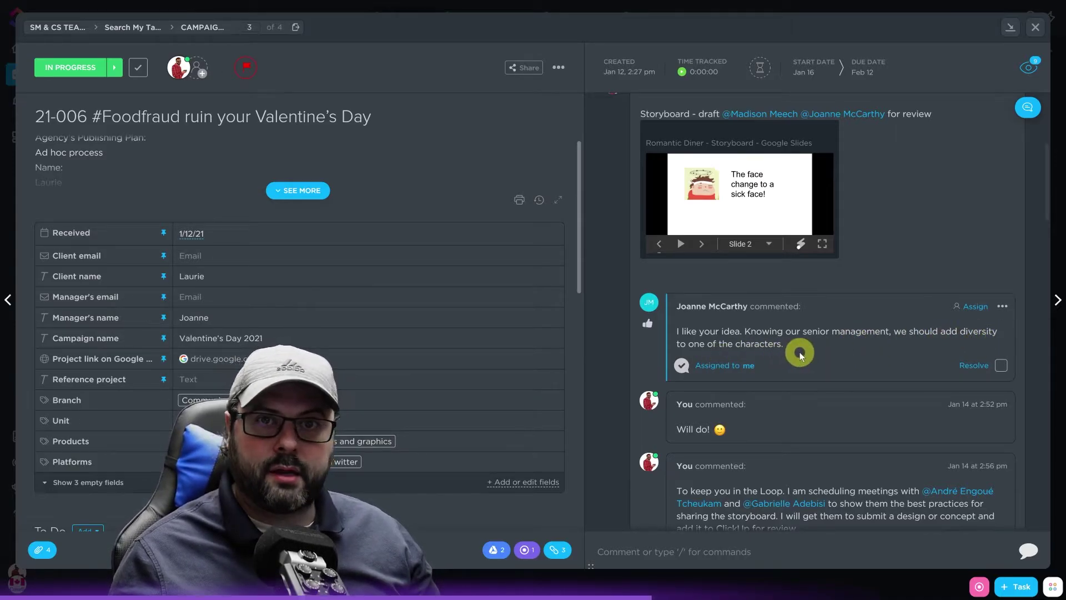
Examine the Foodfraud task's subtask list and the remaining replies to the storyboard draft.
scroll(546, 414, down, 5)
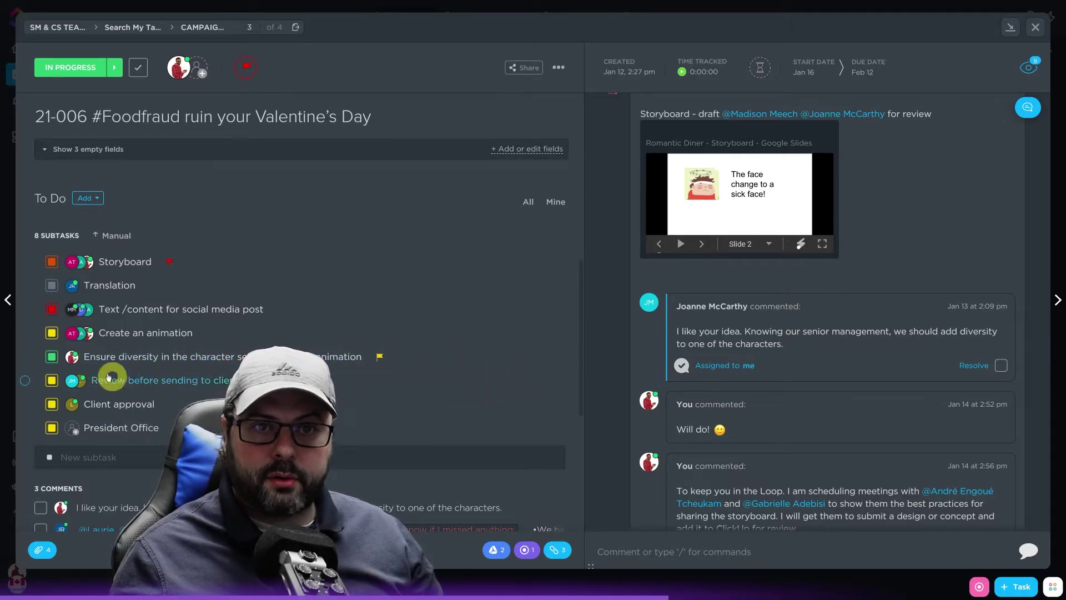
scroll(714, 278, down, 4)
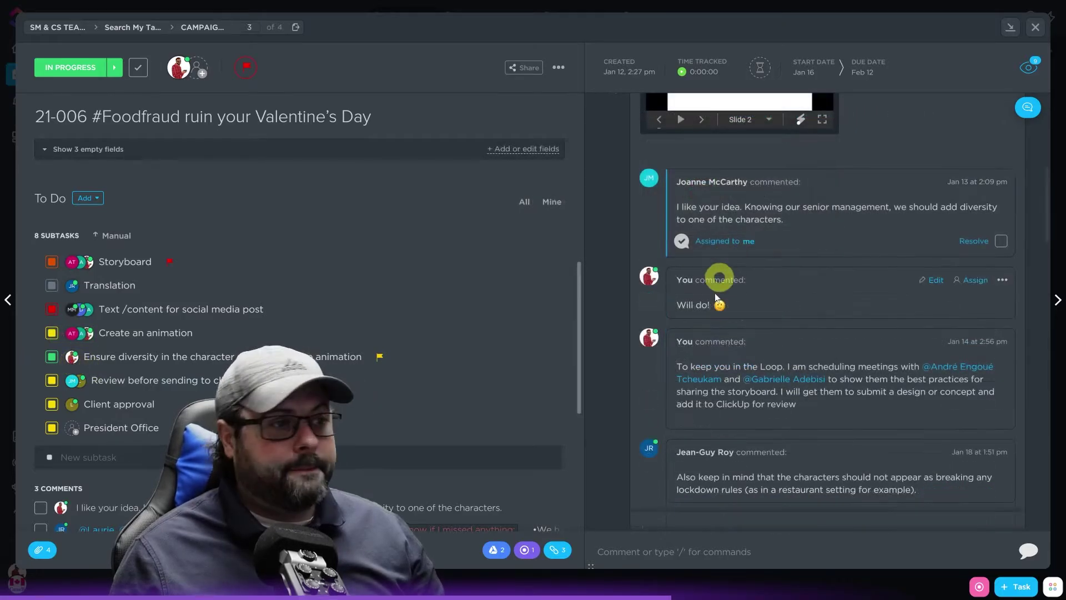
scroll(724, 364, down, 1)
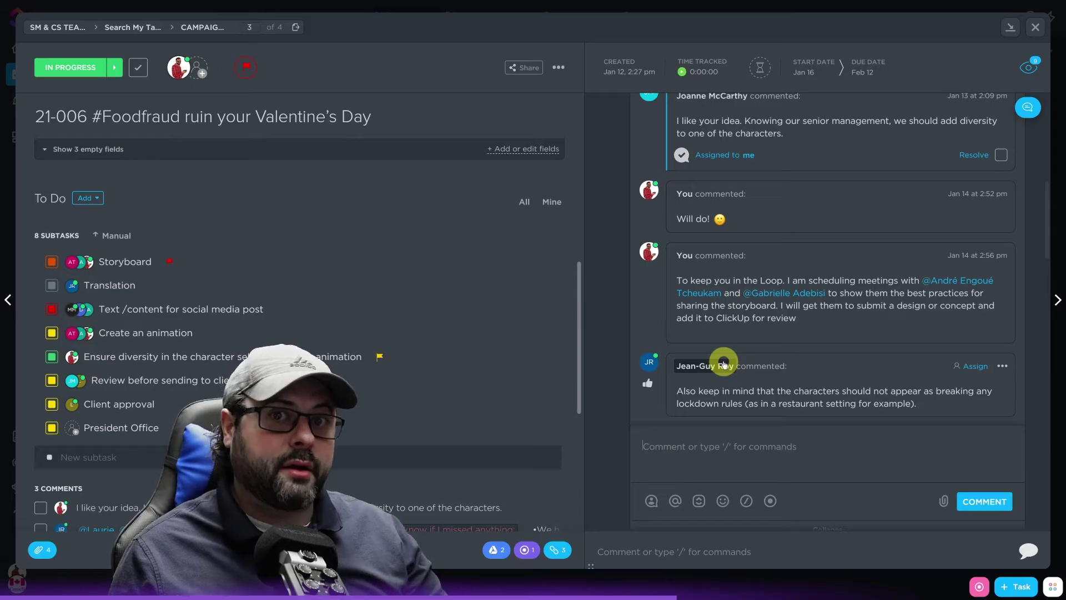
scroll(716, 360, down, 2)
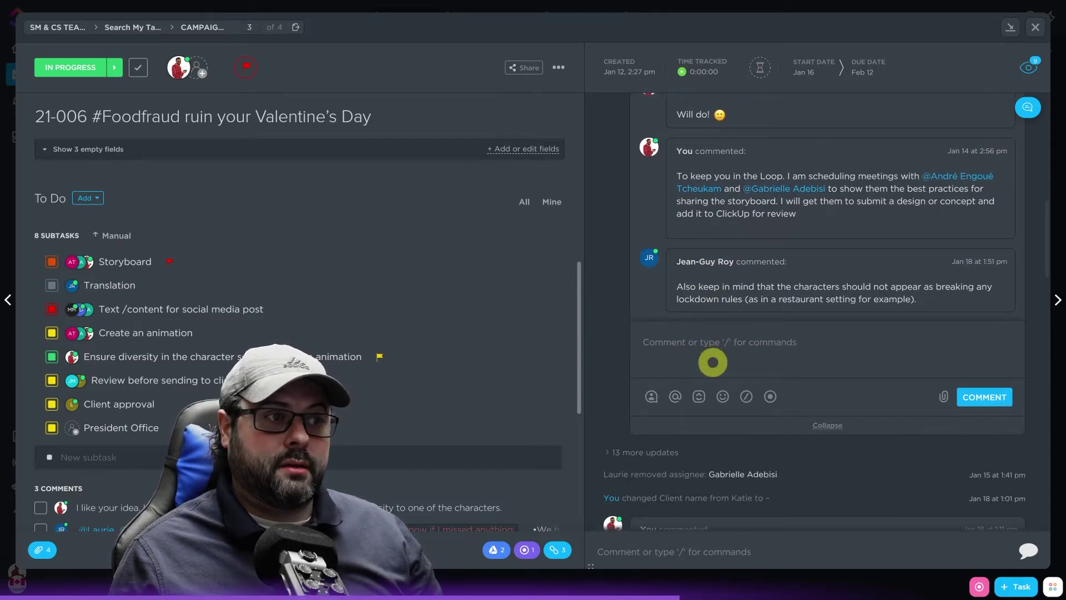
Find the "Capture d'écran, le 2021-01-20 à 14.19.17.png" attachment in the thread, examine the comment pinned on frame 5, and close the preview.
scroll(773, 405, down, 4)
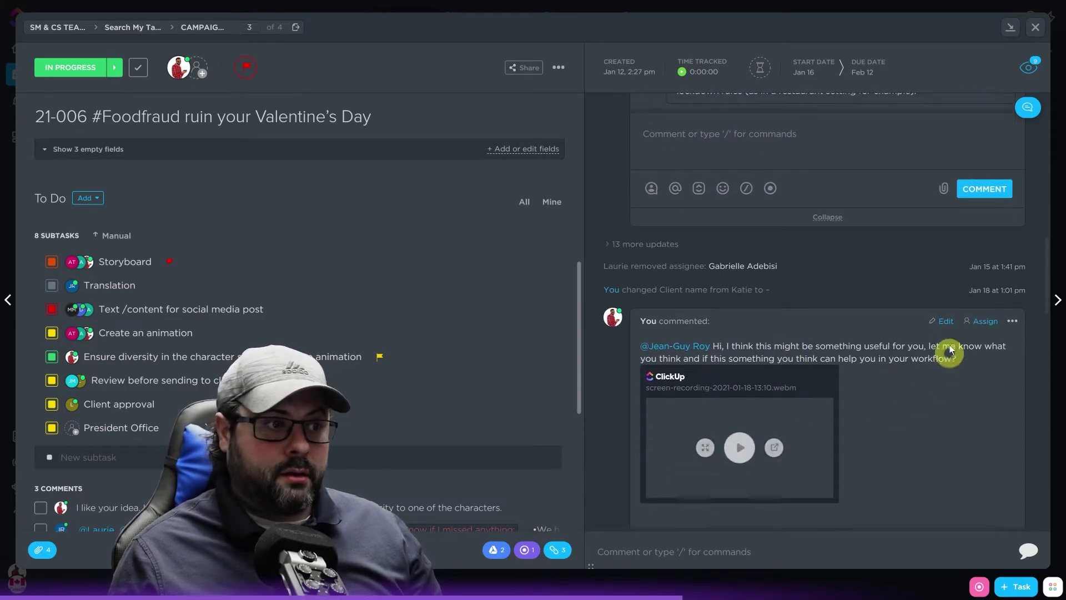
scroll(805, 402, down, 7)
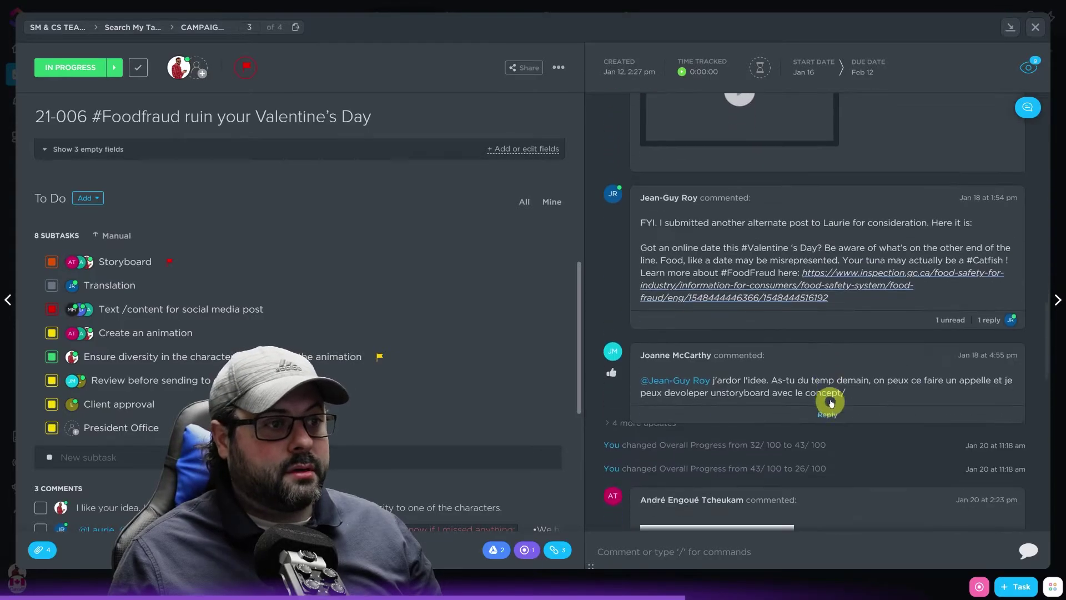
scroll(764, 397, down, 2)
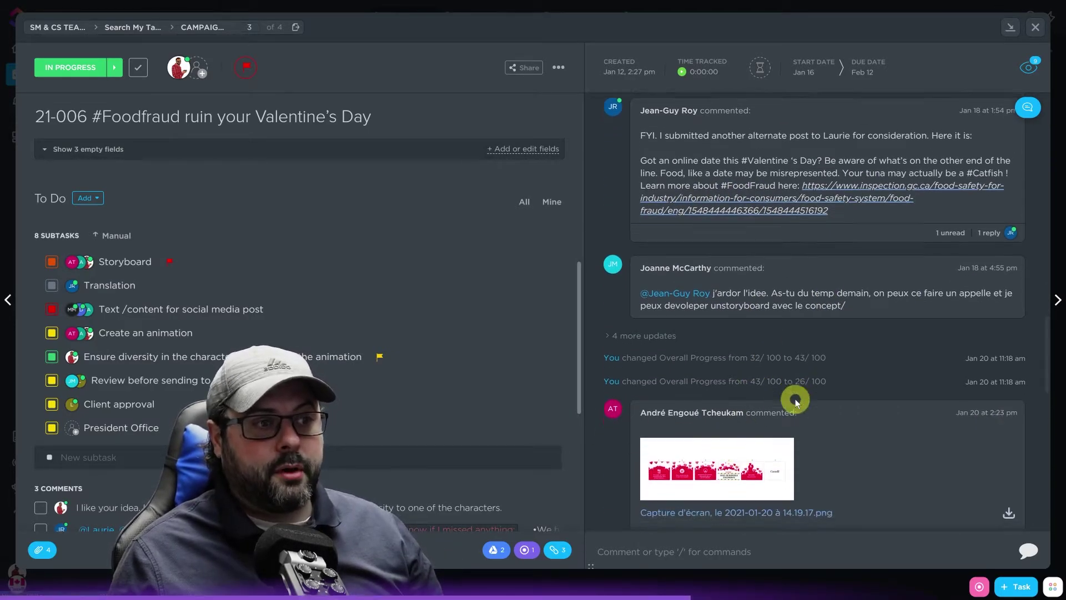
scroll(778, 389, down, 3)
click(754, 299)
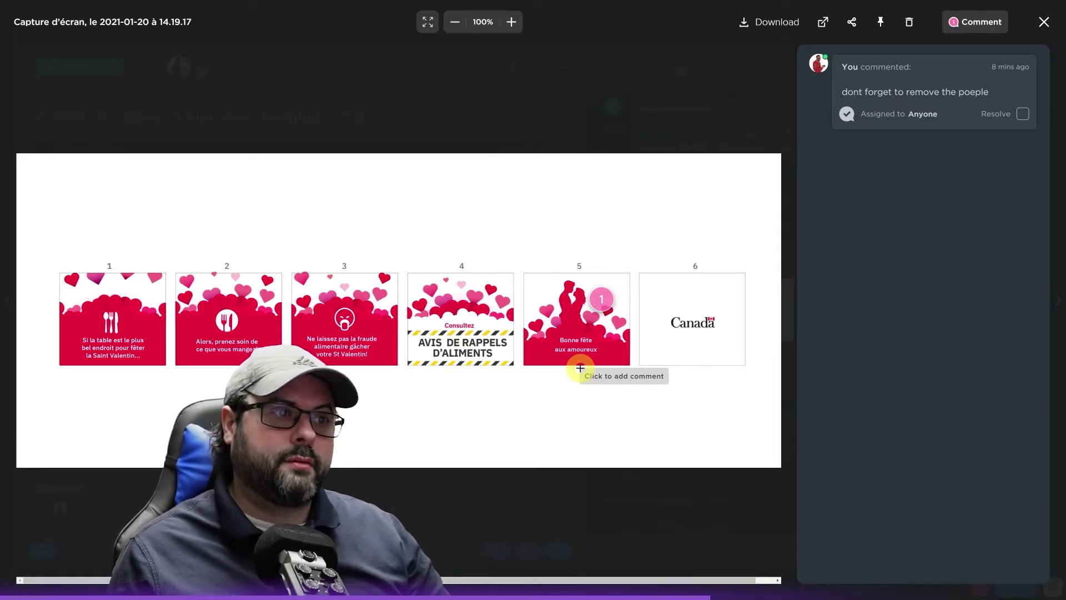
mouse_move(916, 95)
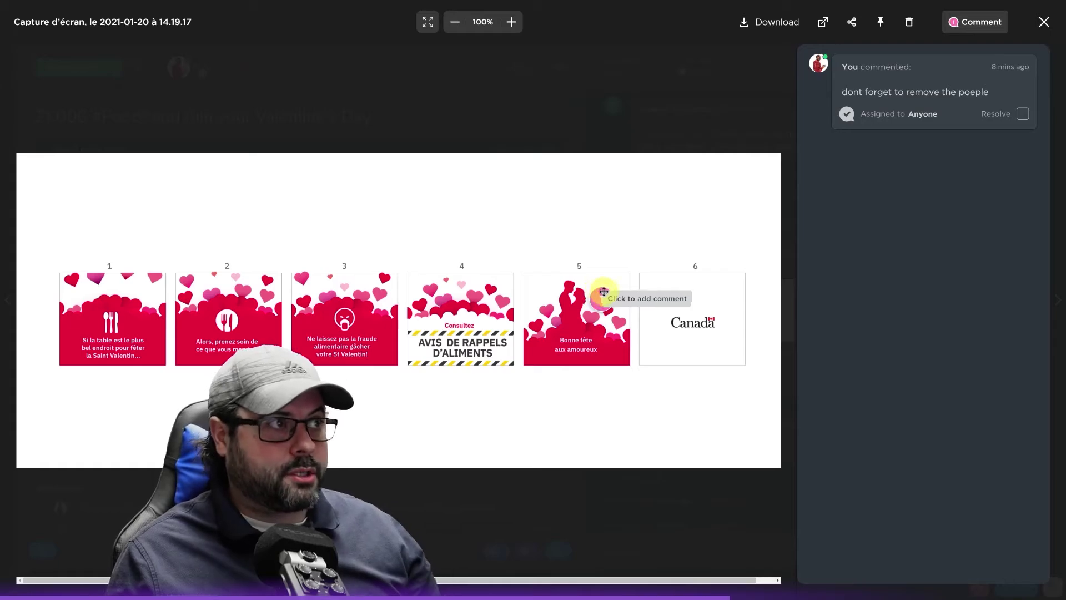
click(1044, 23)
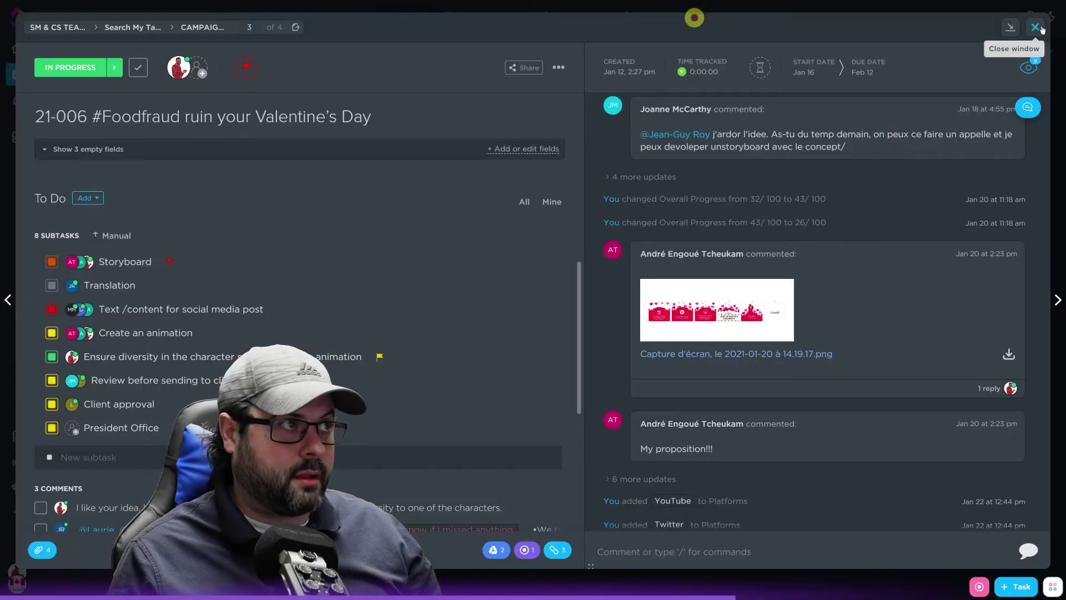
scroll(794, 327, down, 3)
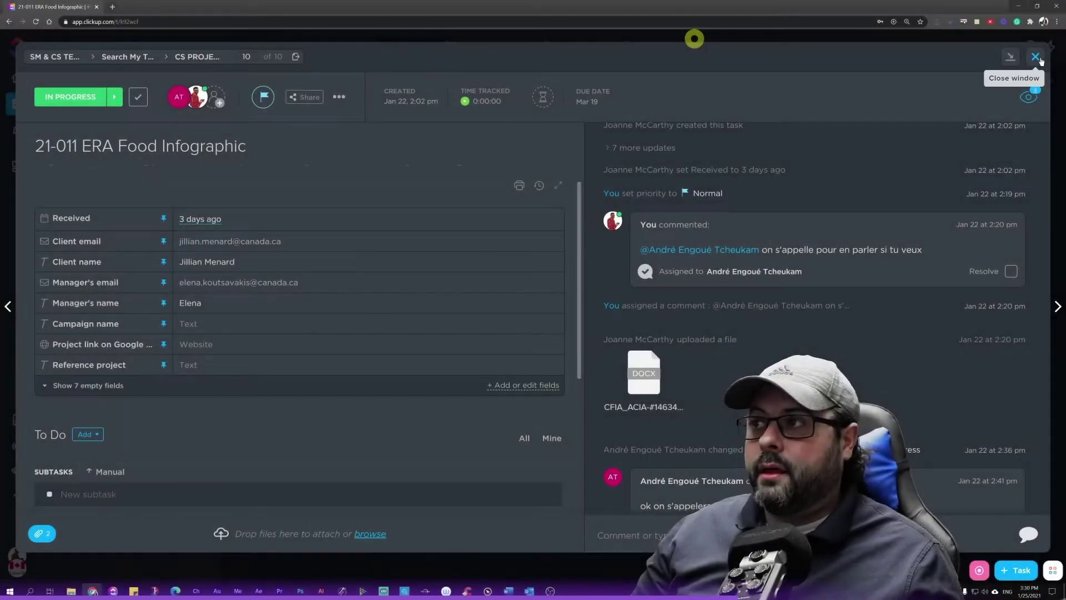
Close the open task, look over the DOCUMENTATION space's documentation and tutorial docs, and expand the tutorial's OVERVIEW pages.
click(1036, 58)
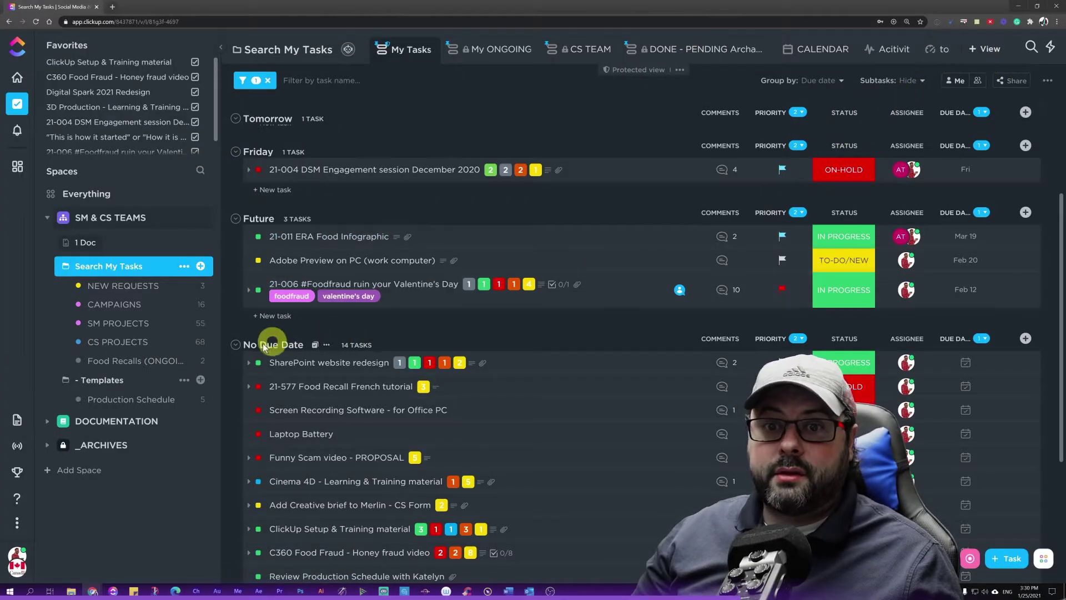
click(125, 421)
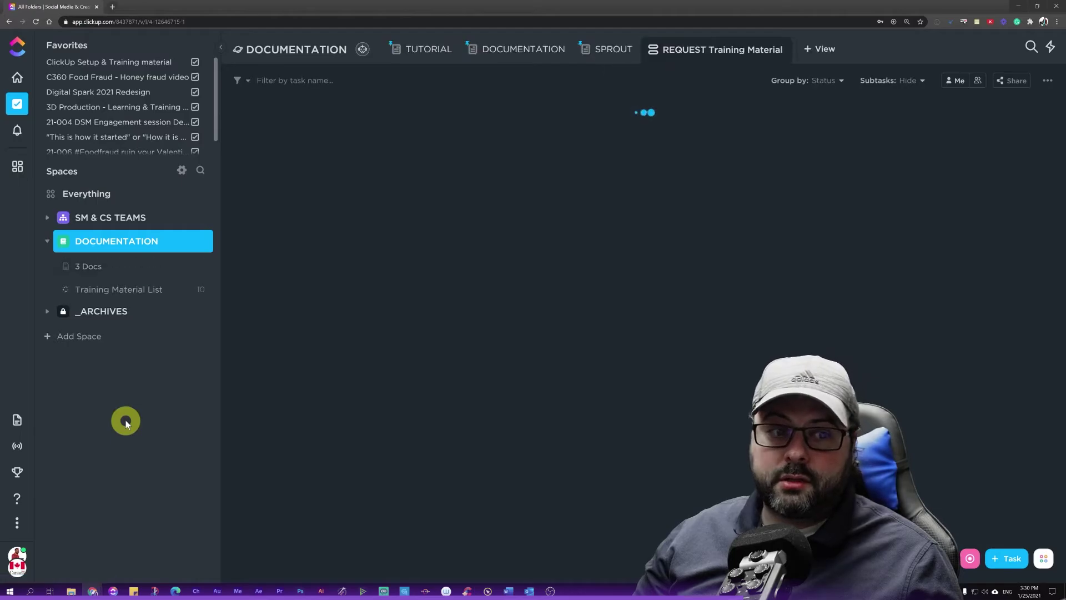
click(507, 52)
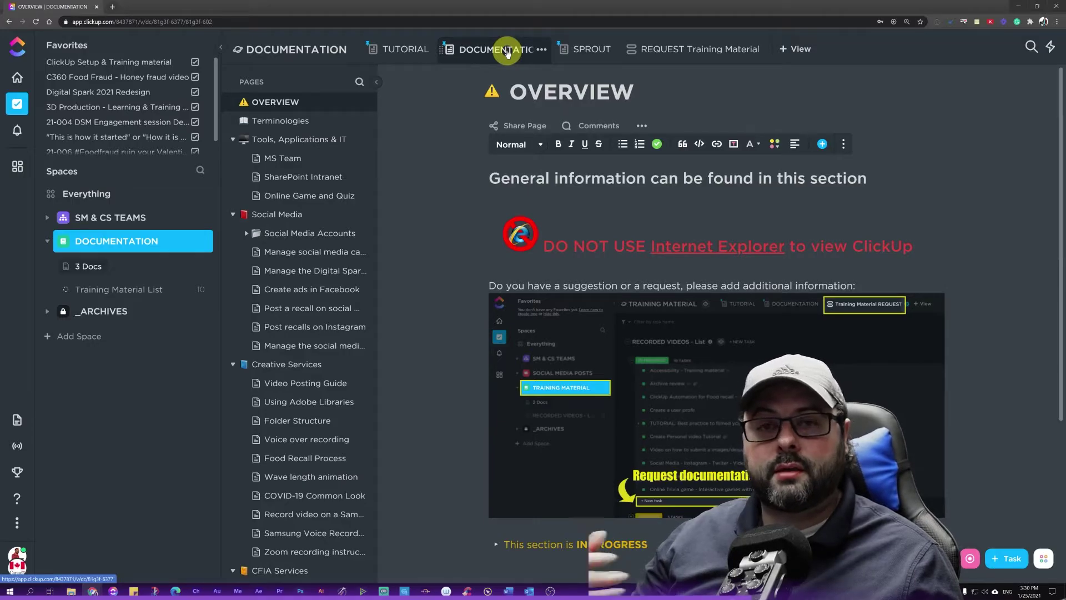
click(405, 53)
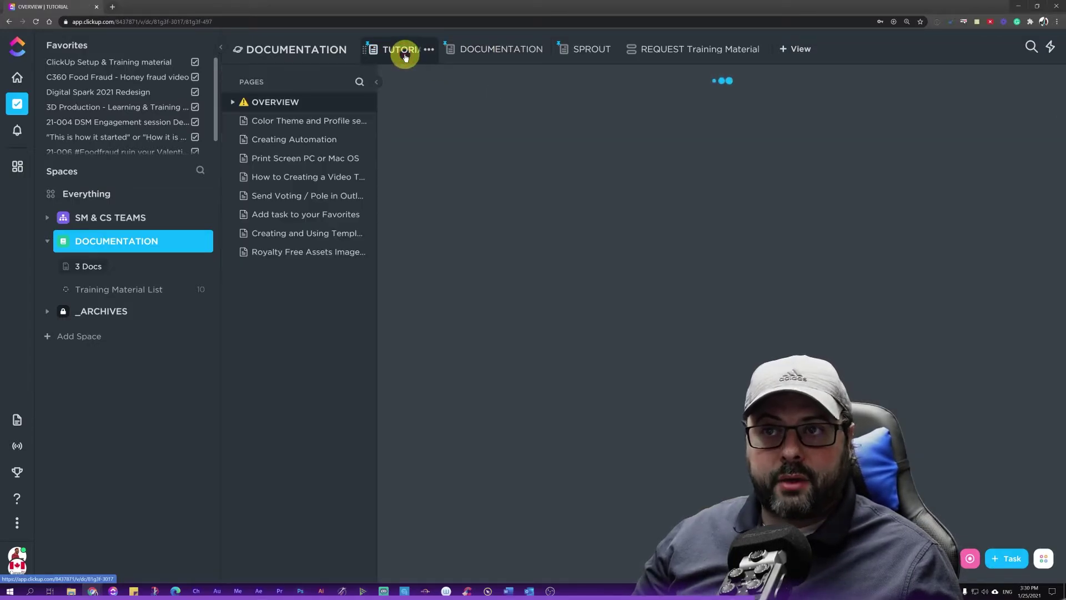
click(232, 102)
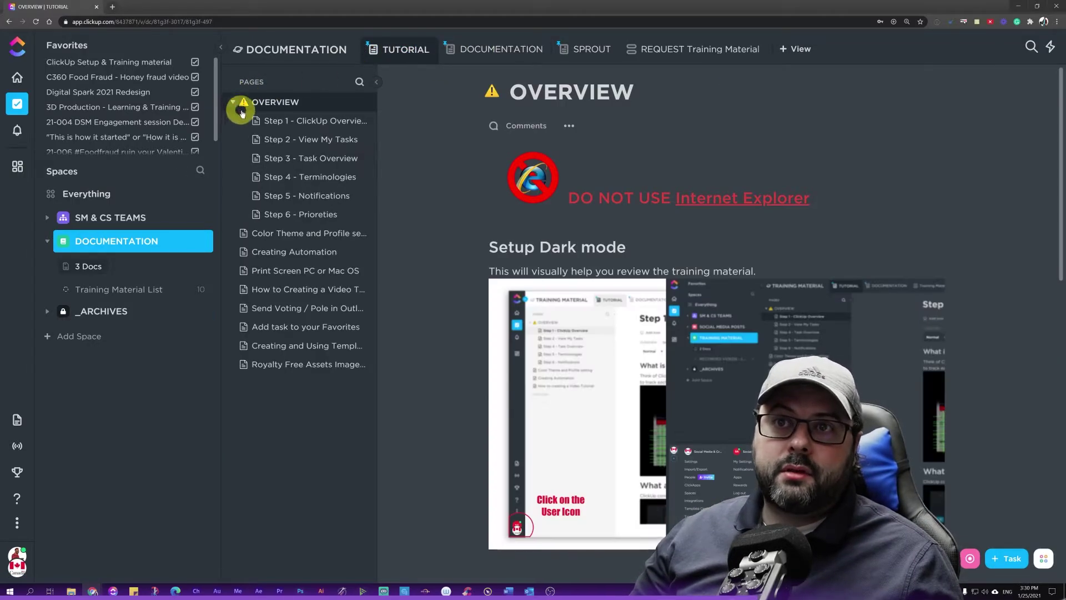
Read the "Step 4 - Terminologies" tutorial page down to its Status section, and open the page on creating a video tutorial.
click(328, 177)
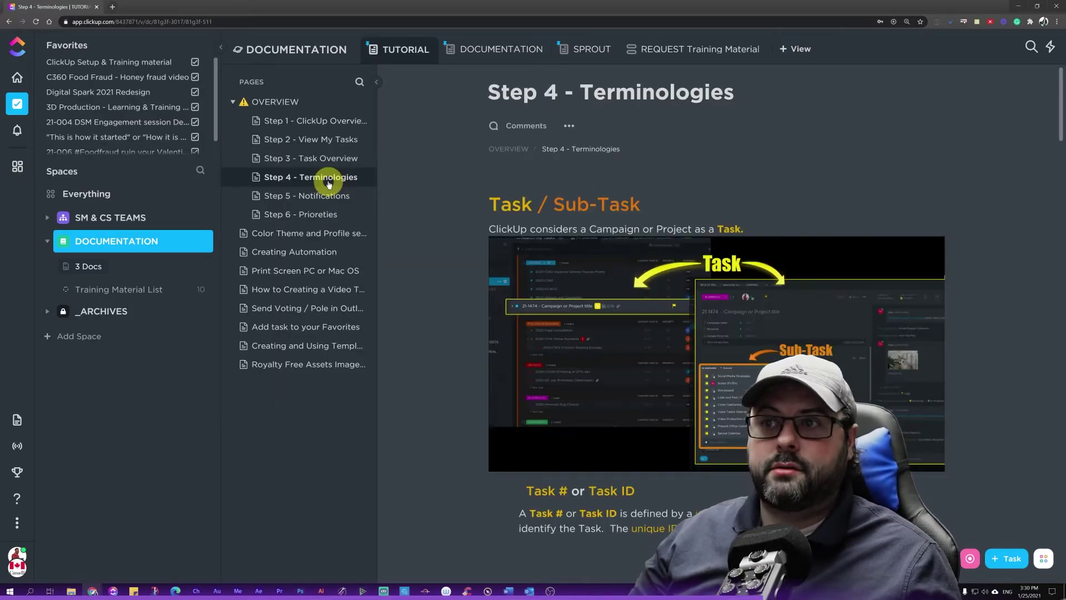
scroll(683, 267, down, 2)
scroll(683, 266, down, 6)
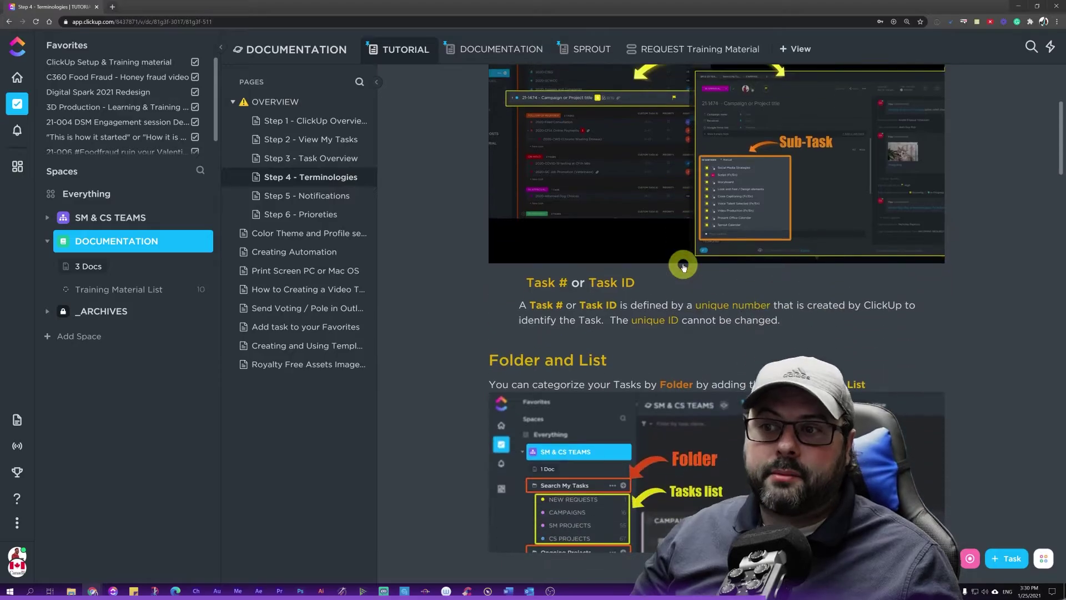
scroll(660, 281, down, 4)
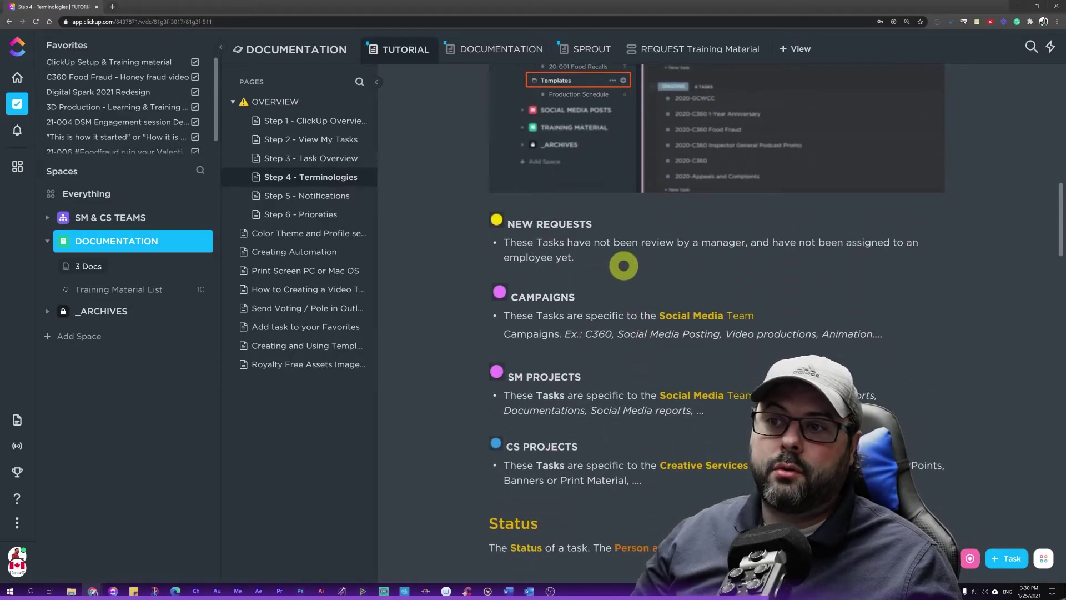
scroll(624, 264, down, 3)
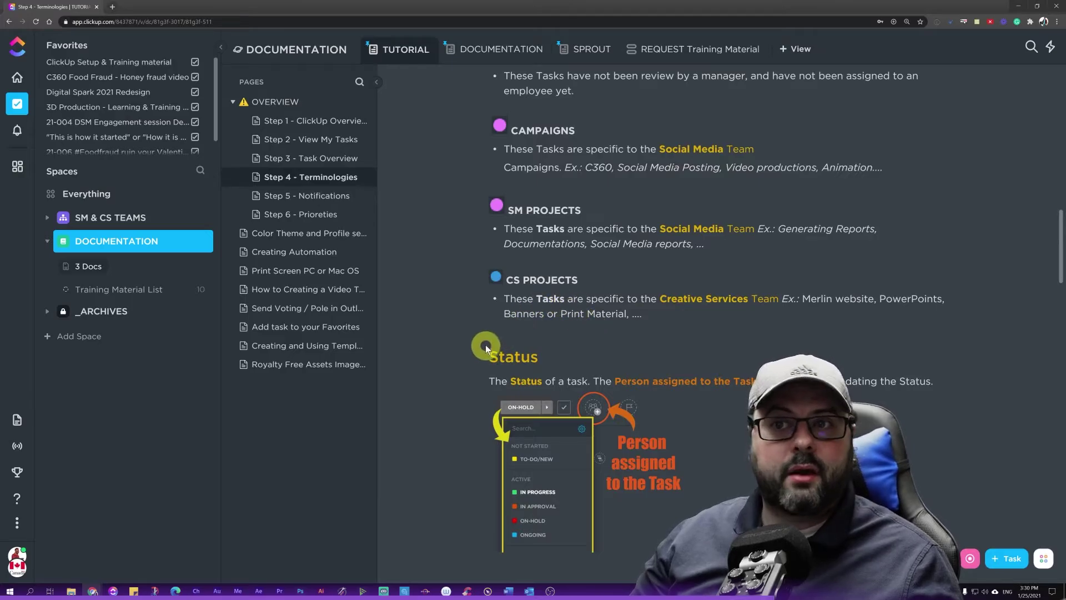
click(307, 292)
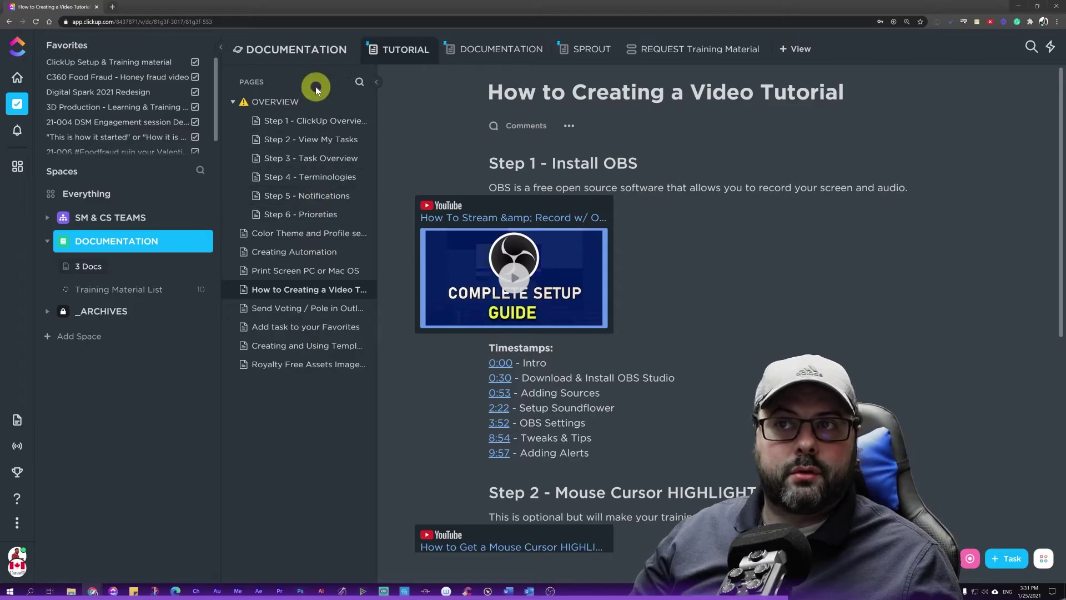
Browse the page list of the DOCUMENTATION doc and open its "Voice over recording" page under Creative Services.
click(497, 52)
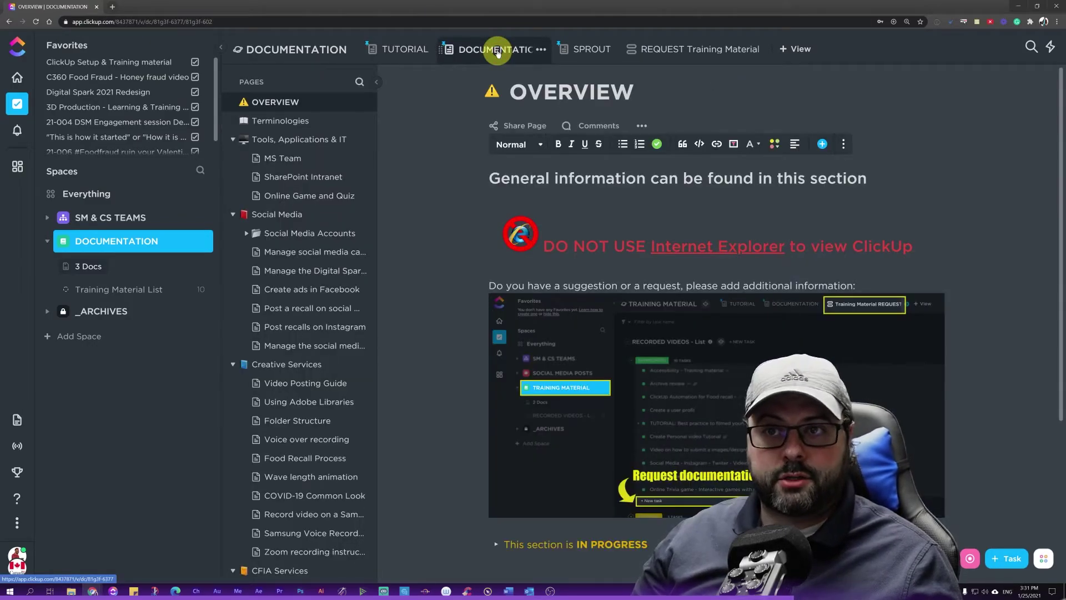
scroll(325, 268, down, 3)
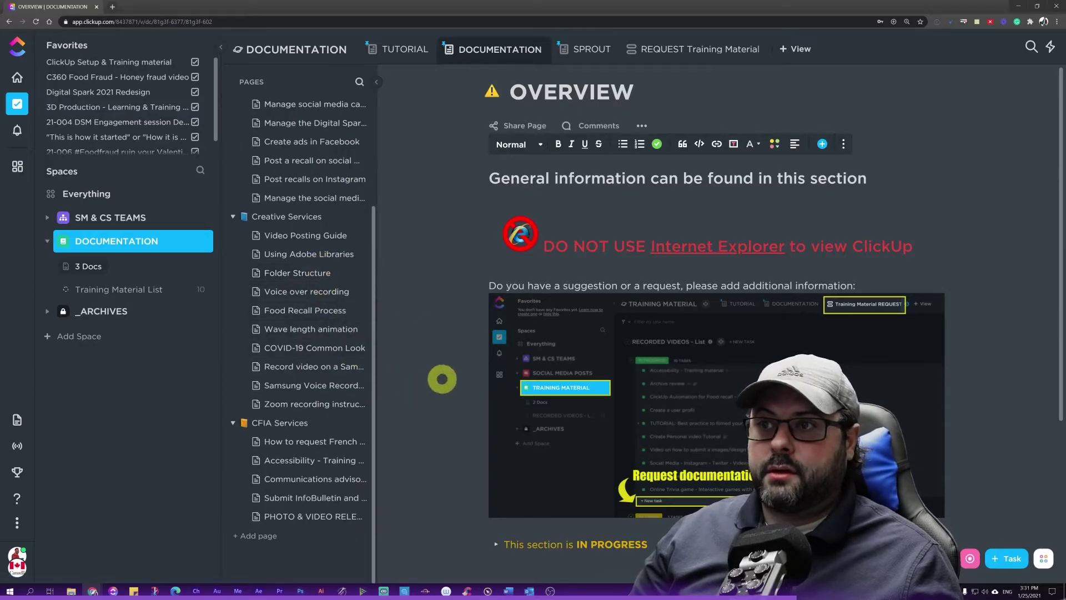
scroll(309, 433, up, 3)
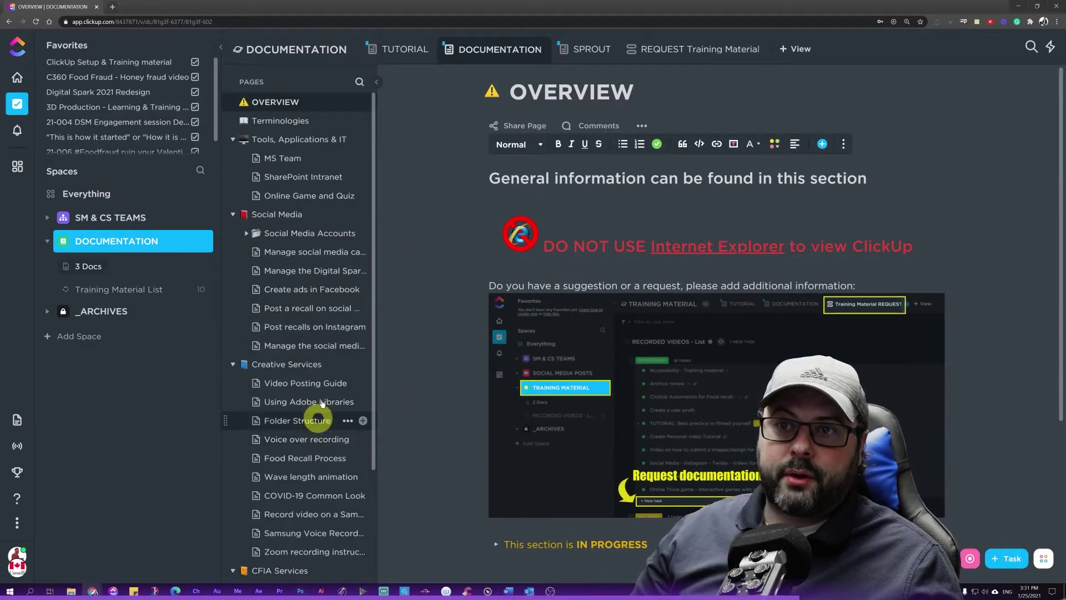
click(312, 253)
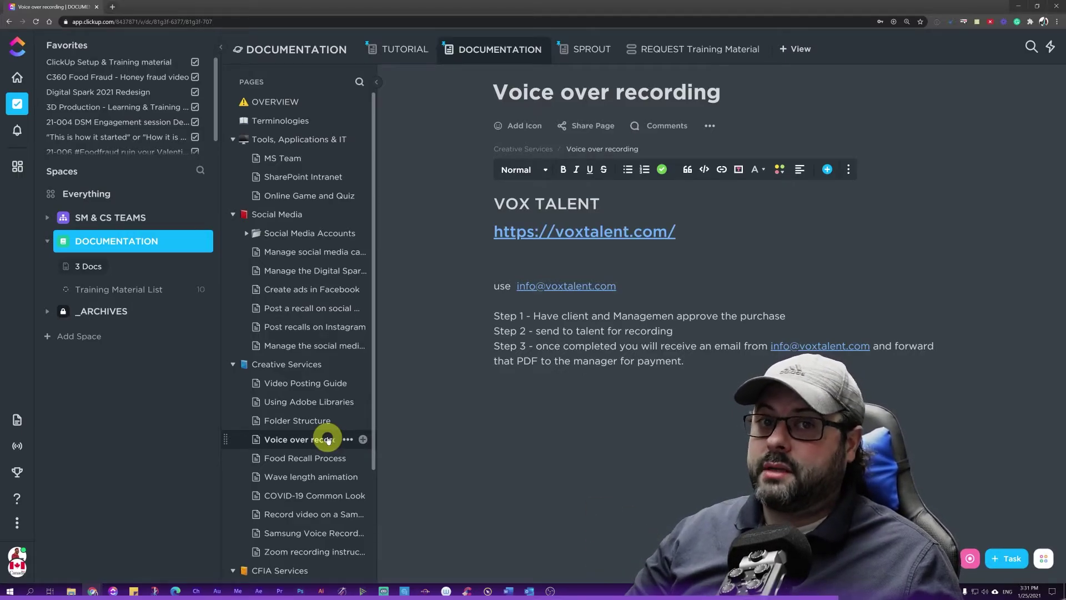
Return to the SM & CS TEAMS space and open the Search My Tasks folder's task list.
click(99, 217)
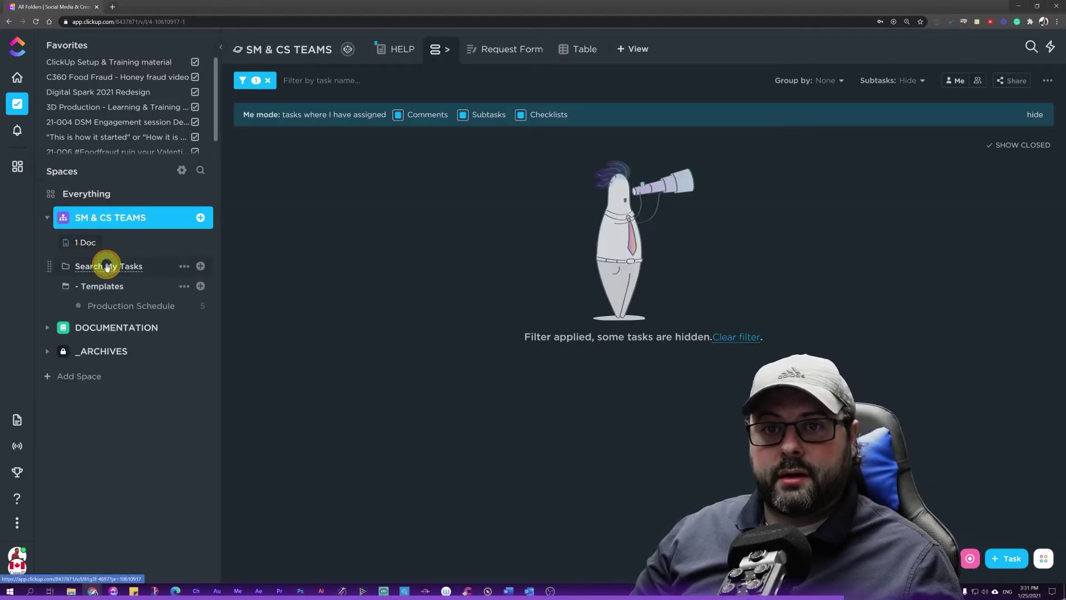
click(107, 267)
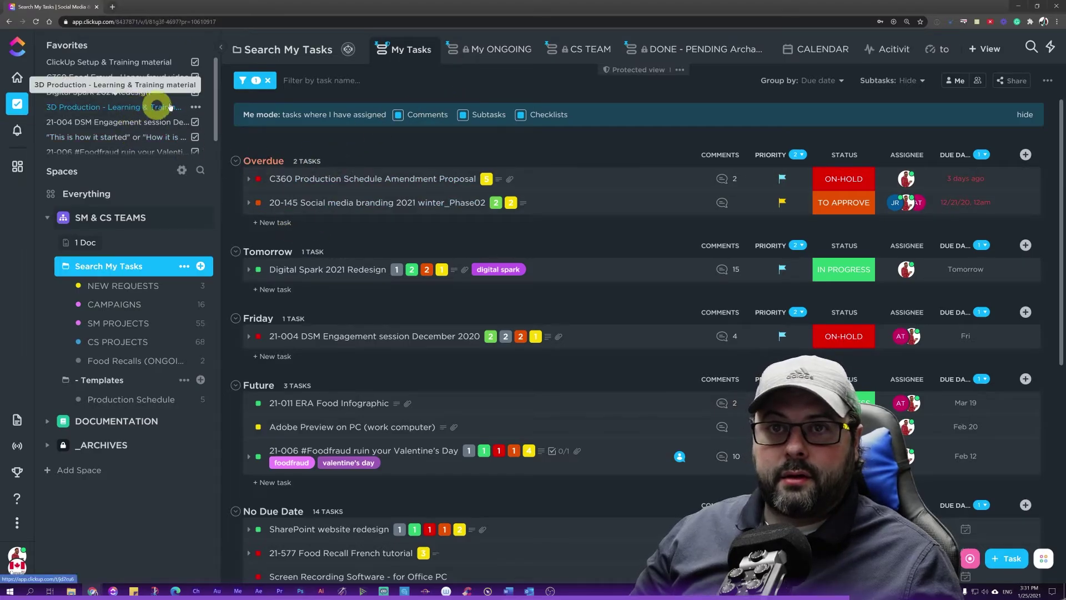
Add a subtask named "voice recording" to the favorite 3D Production learning and training task, and close the task.
click(147, 107)
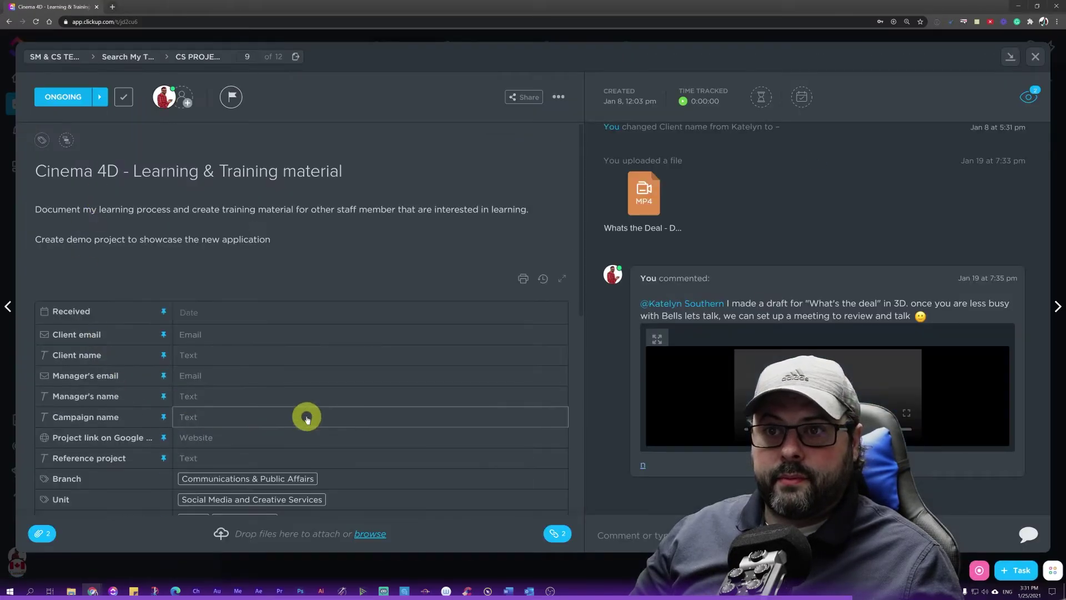
scroll(309, 419, down, 9)
scroll(311, 418, up, 1)
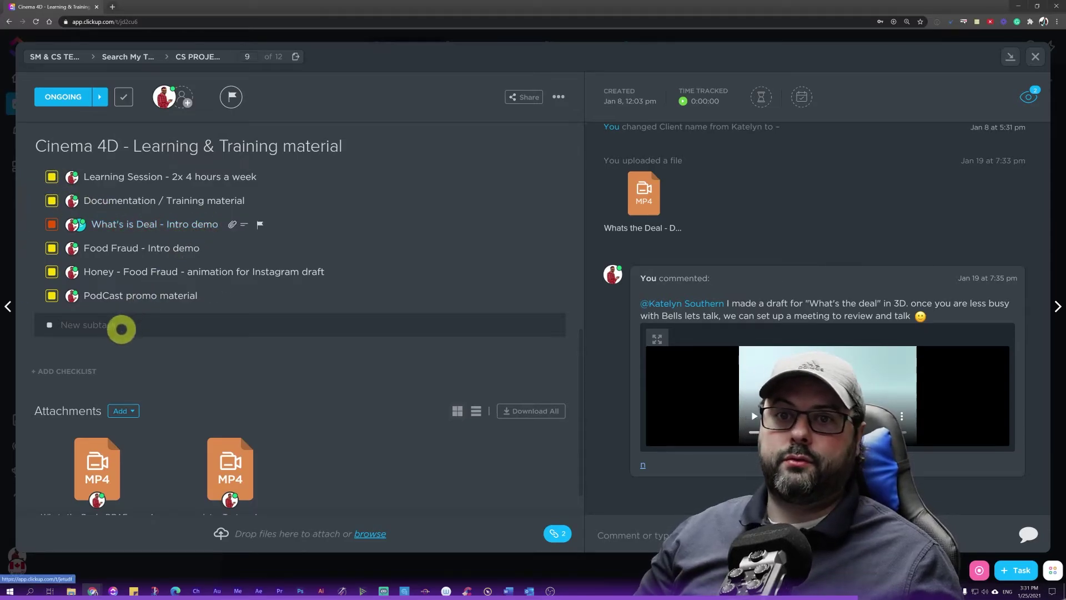
click(119, 329)
text(voice recording)
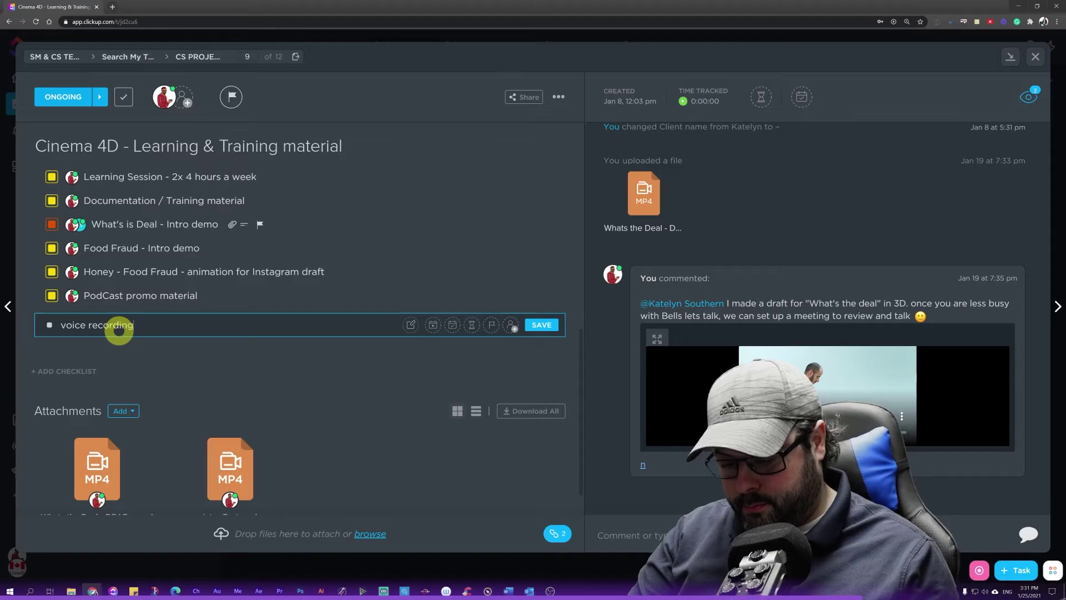
key(Return)
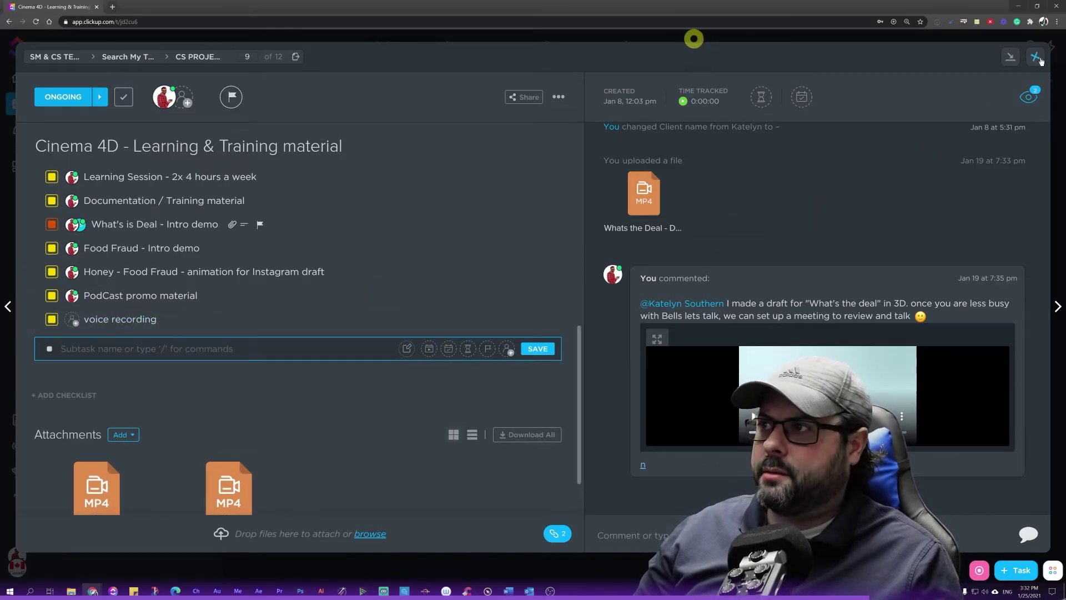
click(1024, 66)
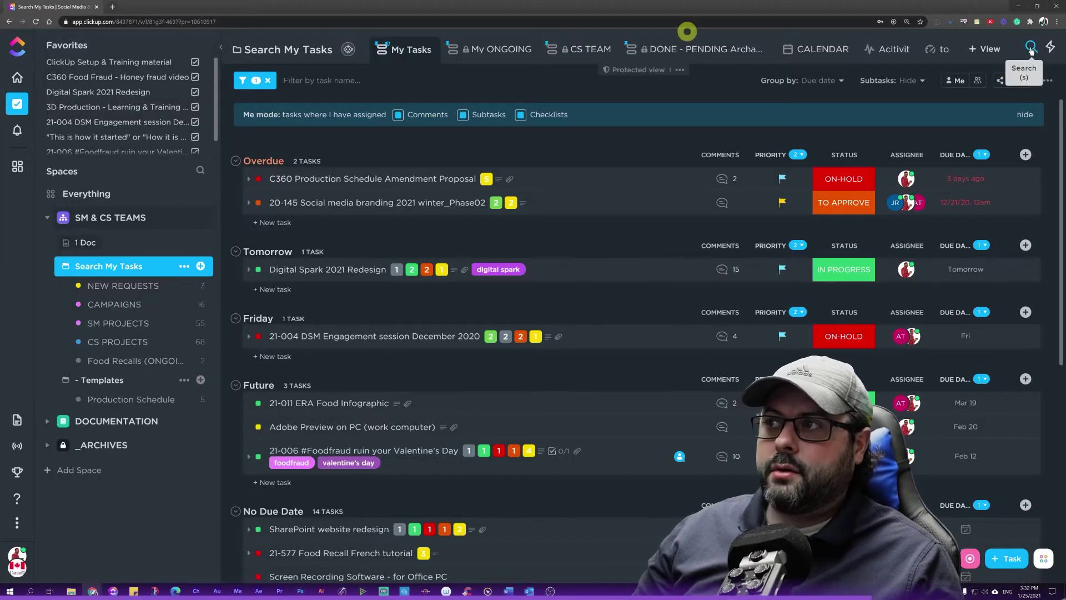
Search the docs for "voice rec", open the "Voice over recording" page from the results, and read it.
click(1031, 48)
text(voice)
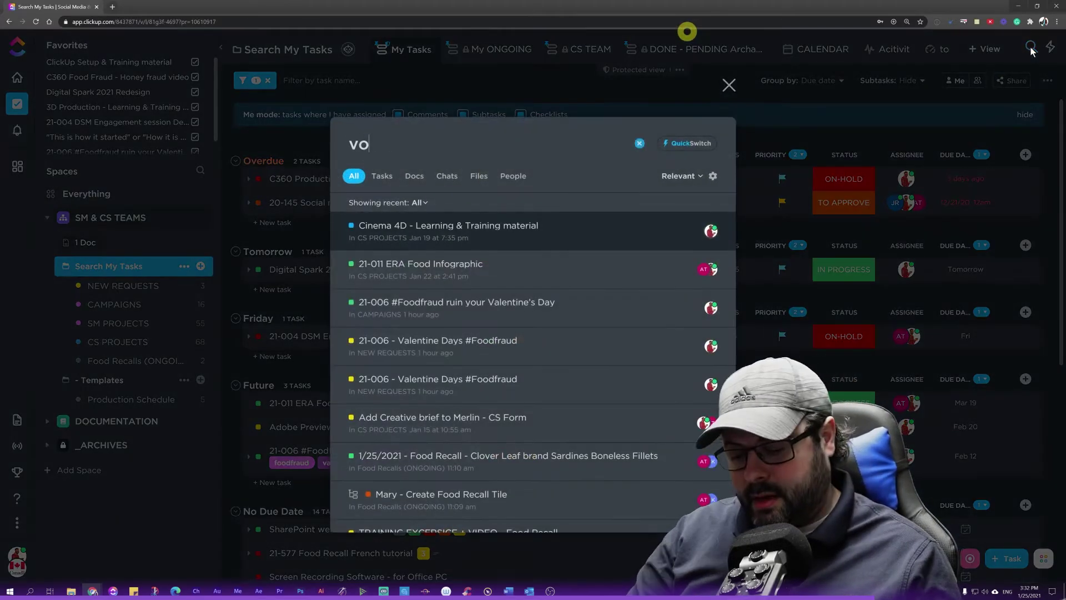
click(406, 176)
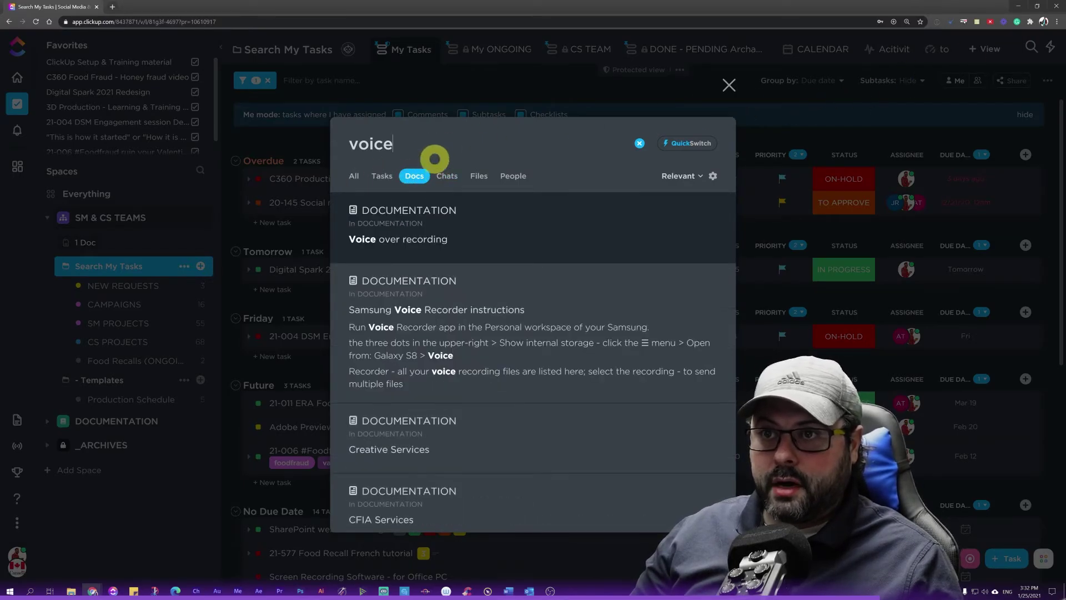
text(rec)
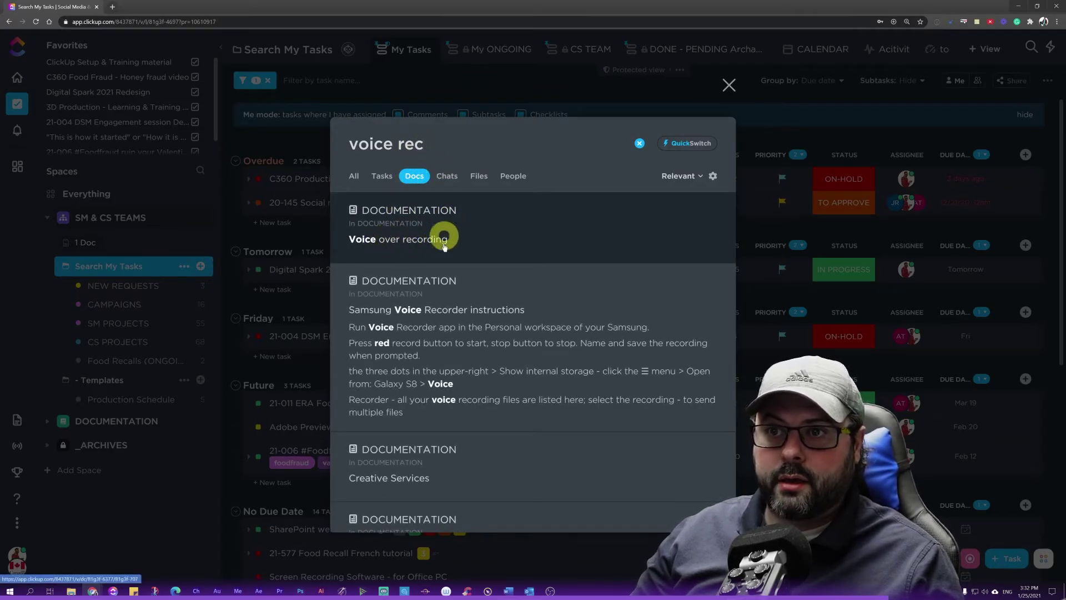
scroll(442, 374, down, 5)
scroll(447, 380, up, 5)
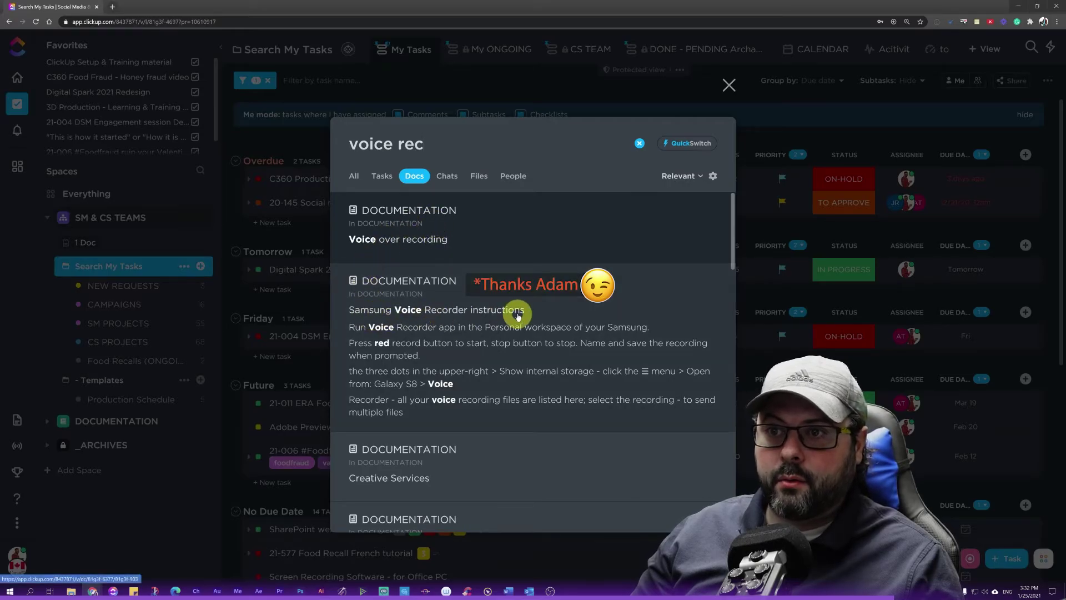
click(417, 210)
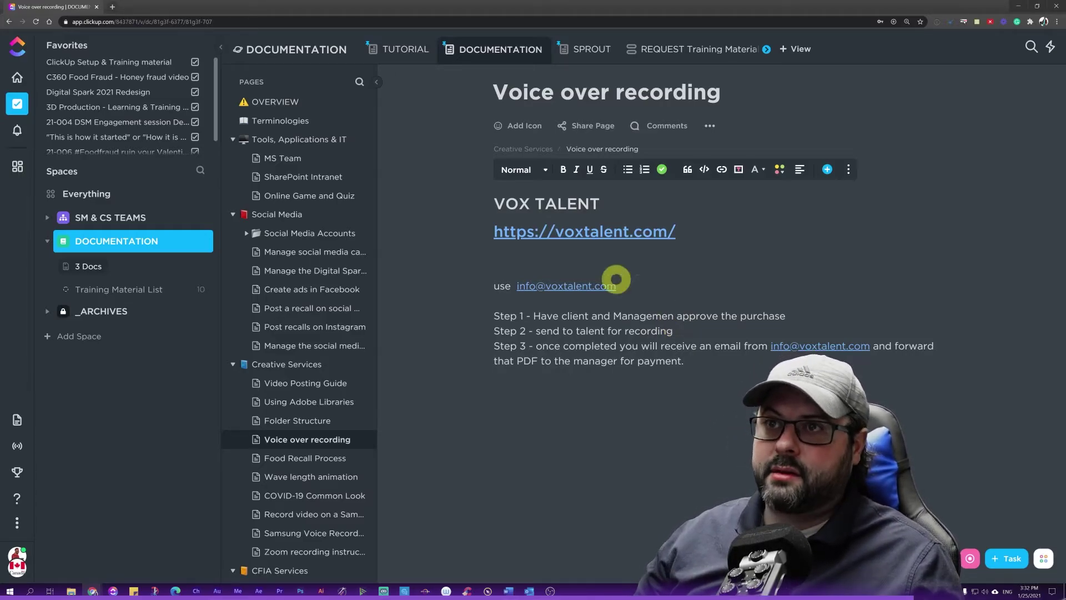
scroll(311, 438, down, 3)
scroll(309, 453, up, 3)
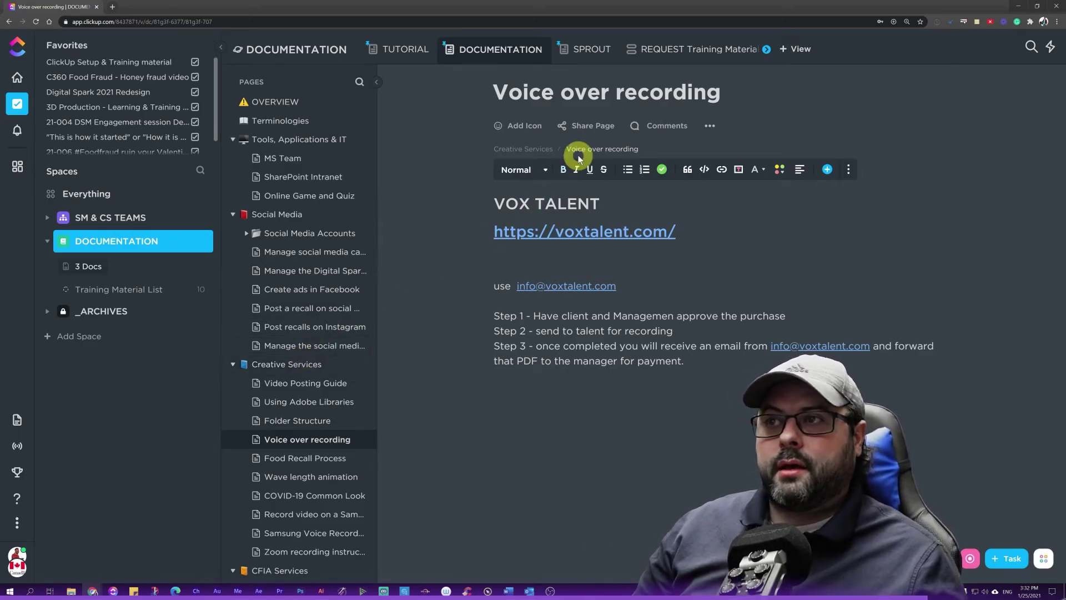
Look over the REQUEST Training Material task list, and go back to the DOCUMENTATION doc to browse its page list.
click(694, 52)
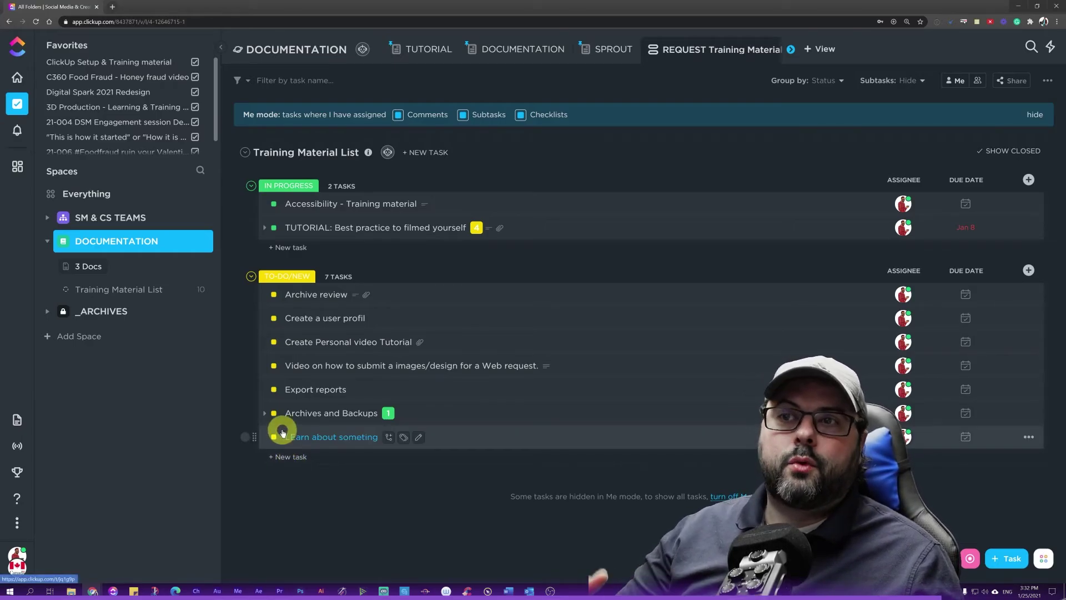
click(523, 55)
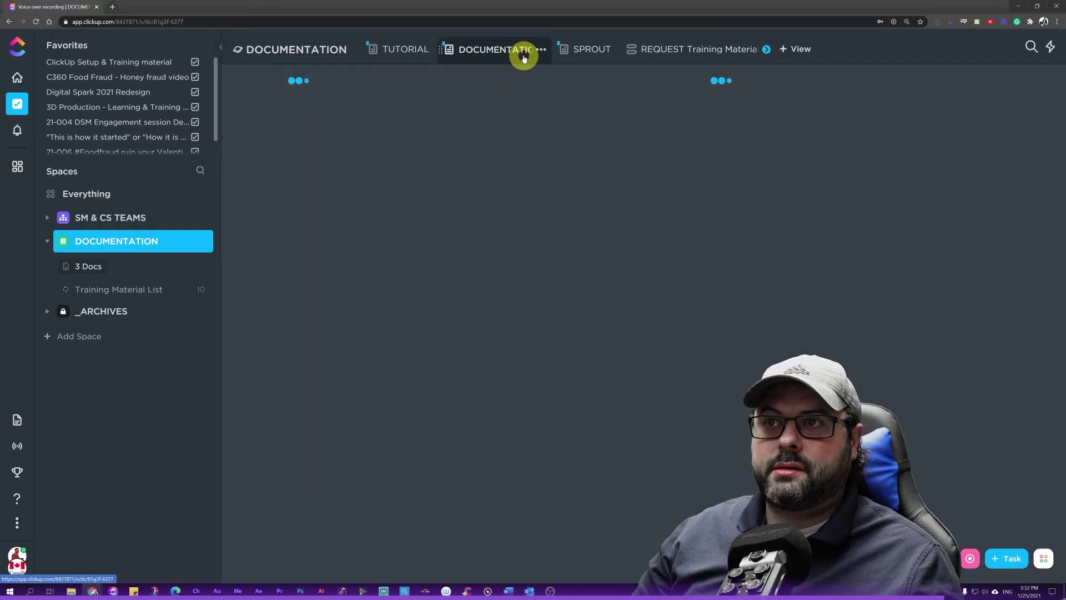
scroll(277, 469, down, 3)
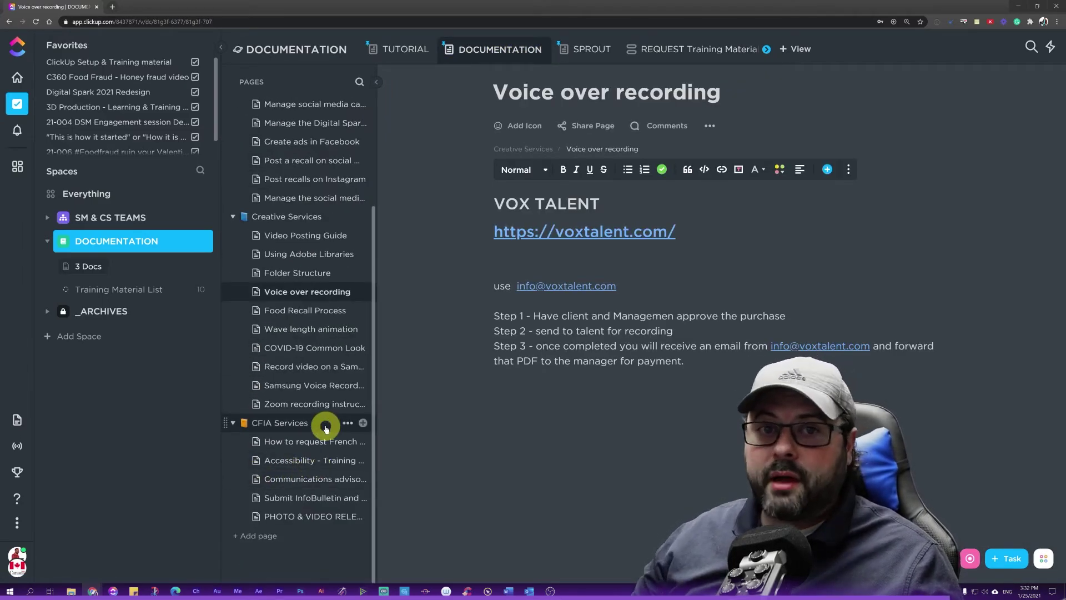
scroll(326, 427, up, 3)
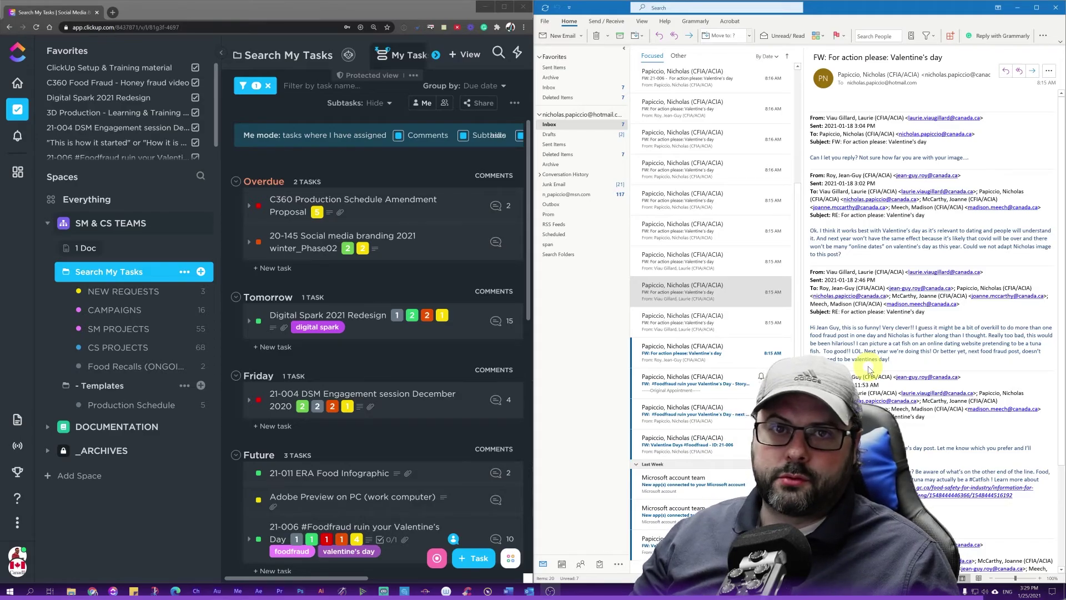
Open another Valentine's day email in Outlook, and review the new notifications in ClickUp.
click(696, 254)
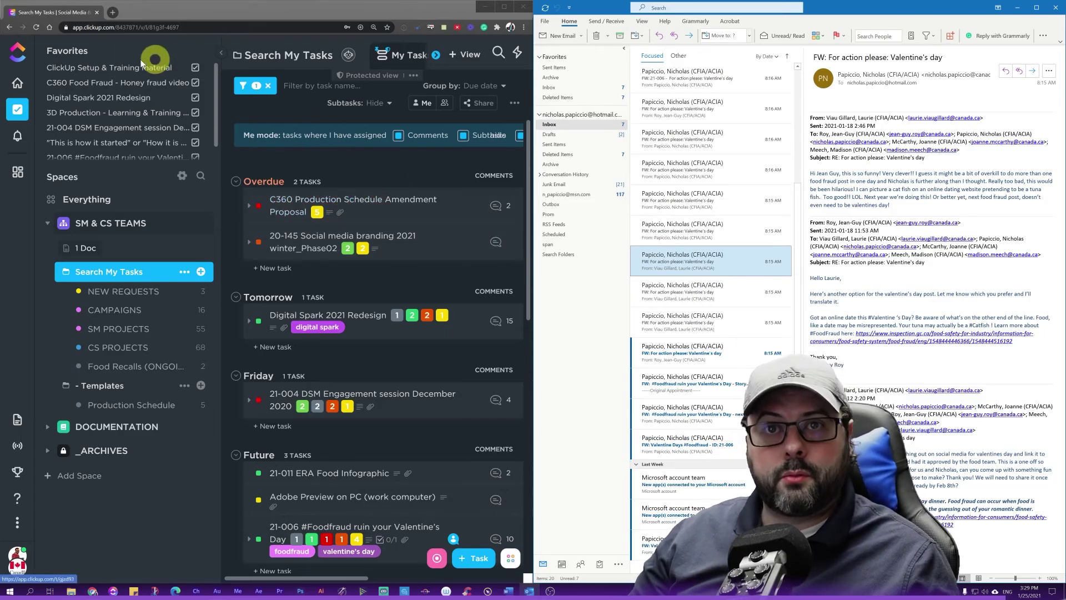
click(15, 139)
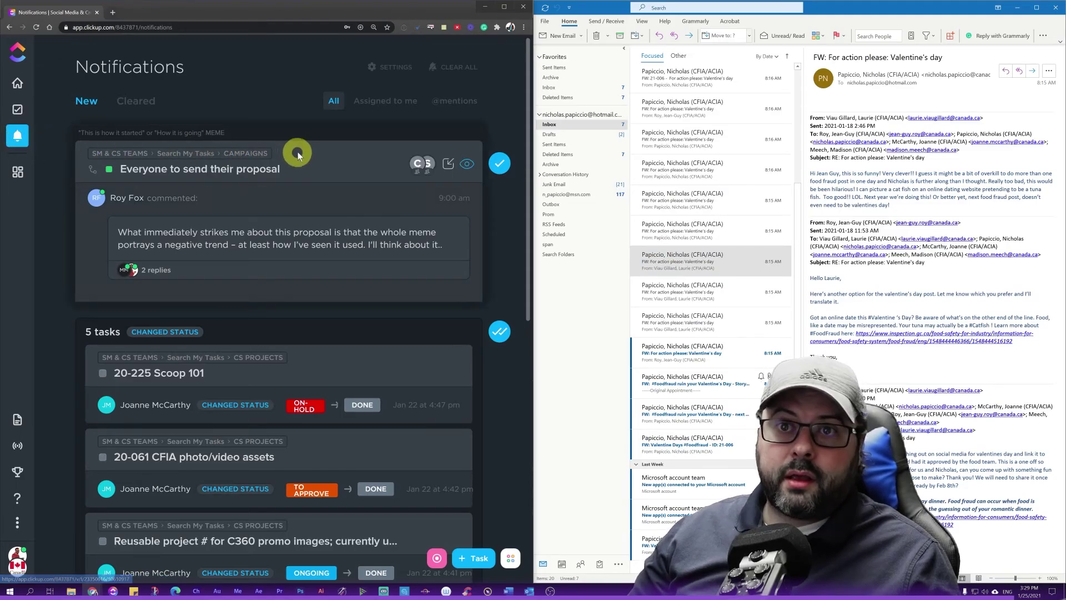
scroll(333, 250, down, 4)
scroll(343, 331, up, 4)
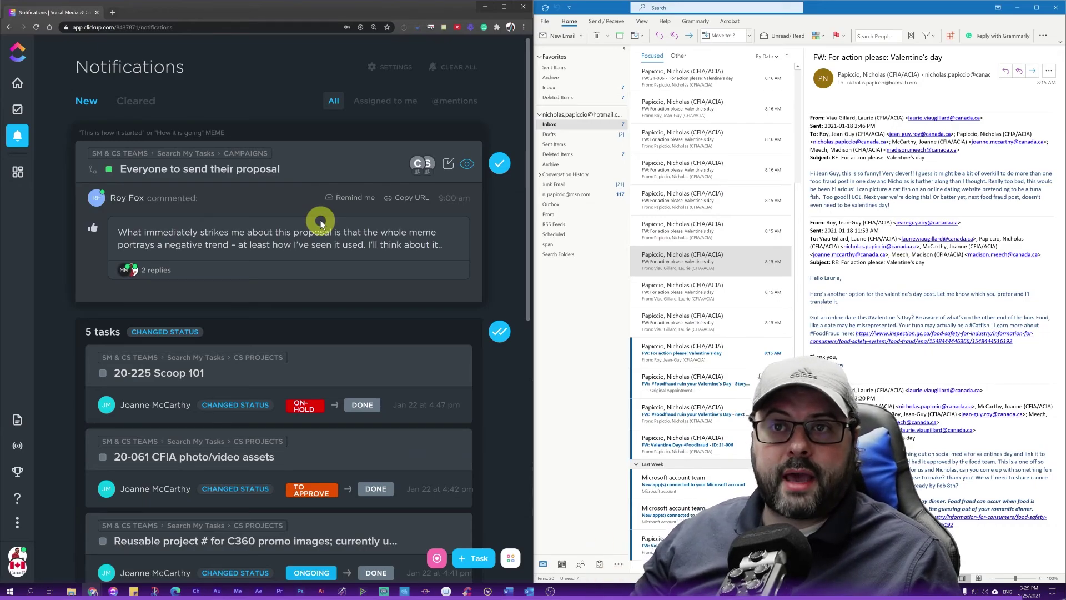
scroll(226, 451, down, 5)
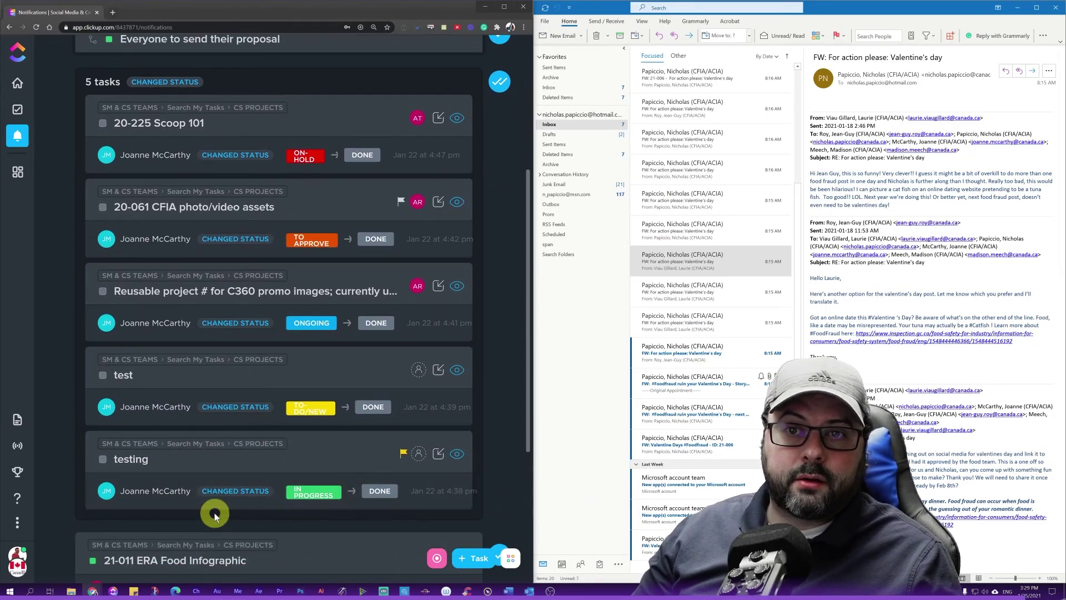
scroll(215, 516, up, 5)
Open the "21-011 ERA Food Infographic" task from the My Tasks list, and review its details in a maximized browser window.
click(17, 109)
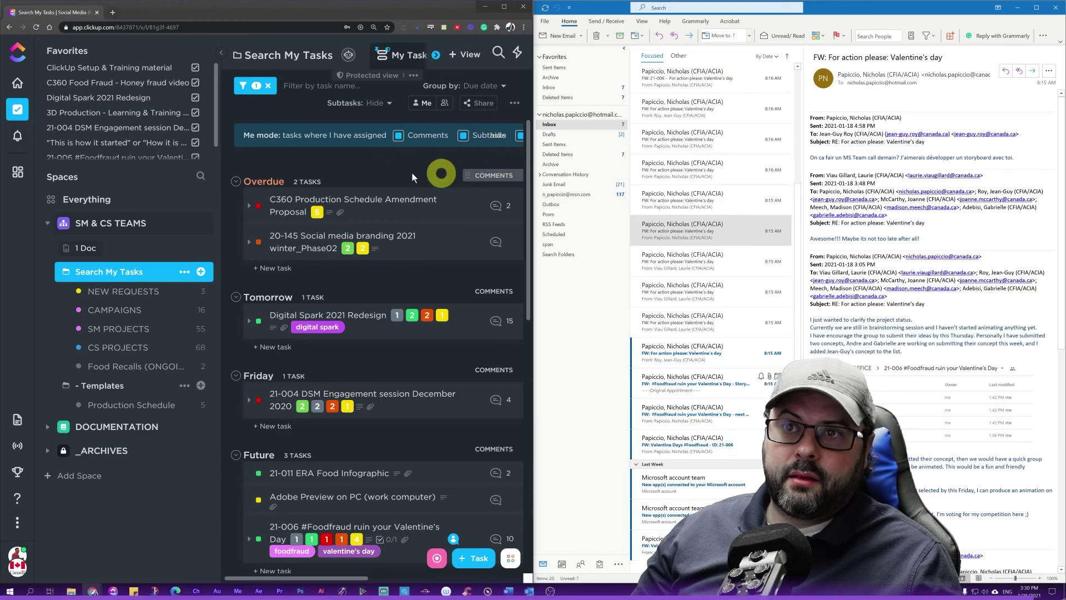
scroll(419, 264, down, 3)
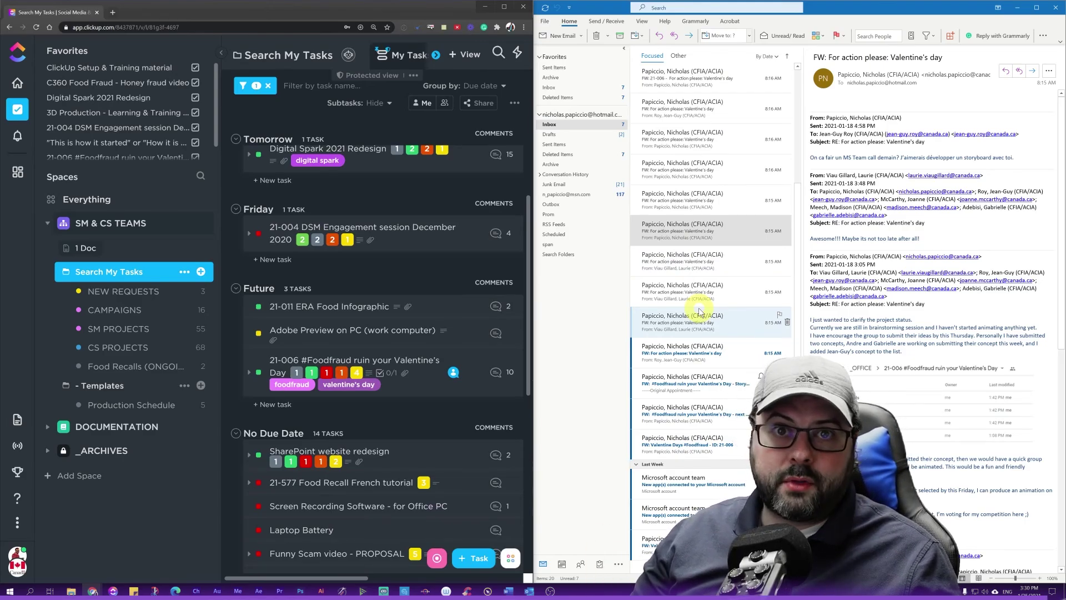
click(362, 307)
scroll(403, 273, down, 6)
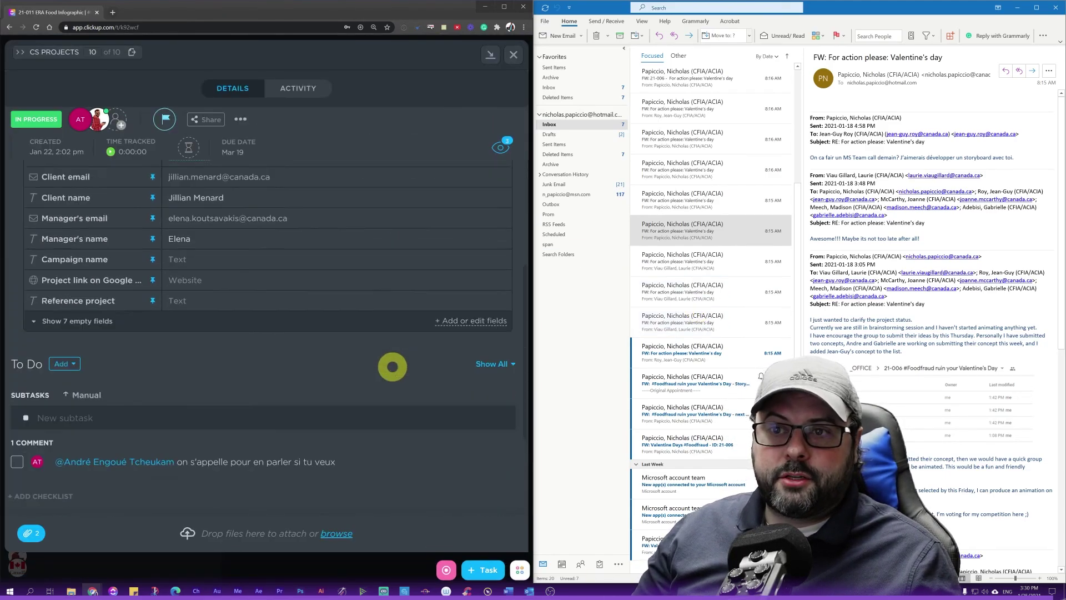
scroll(392, 364, up, 4)
click(503, 7)
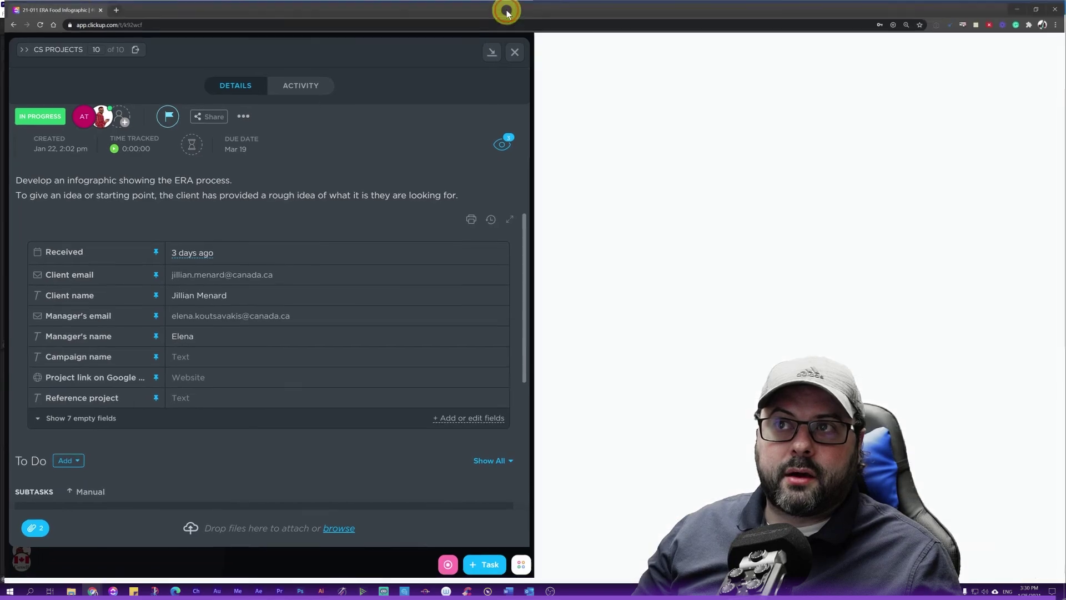
scroll(936, 371, up, 1)
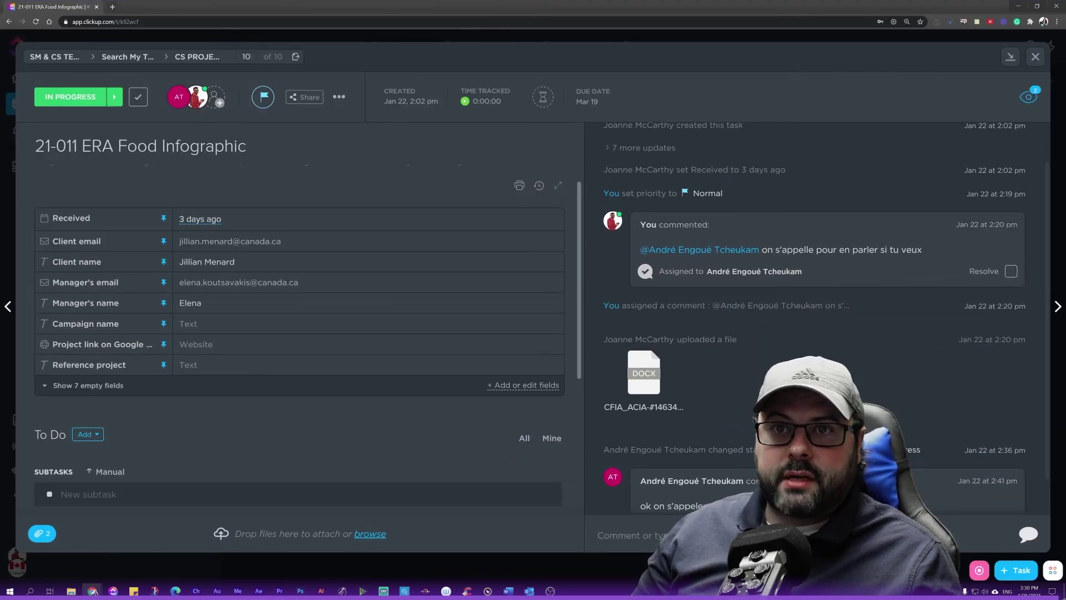